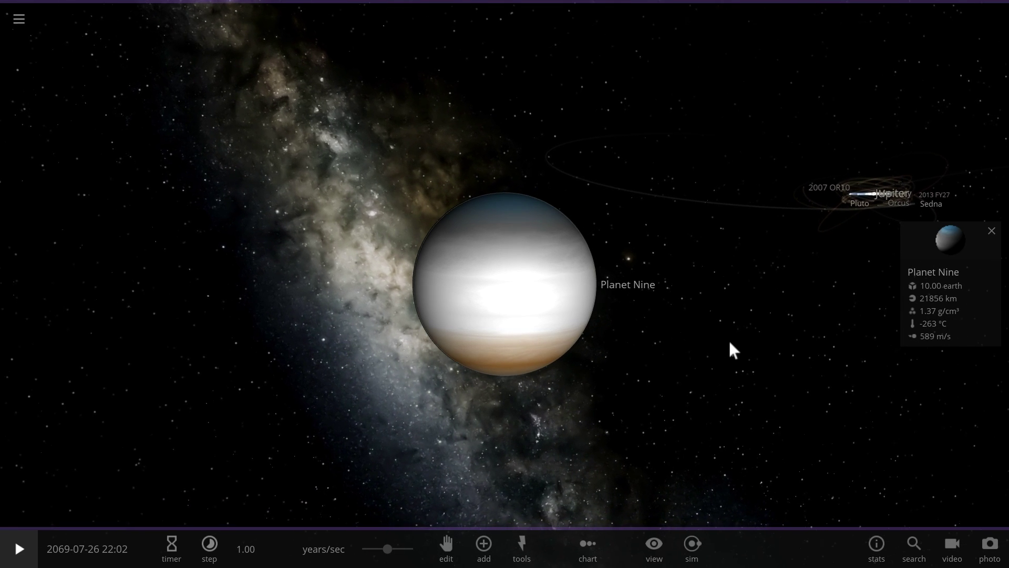
Step: Examine Planet Nine up close and its full orbit relative to the rest of the solar system
scroll(732, 349, "down", 3)
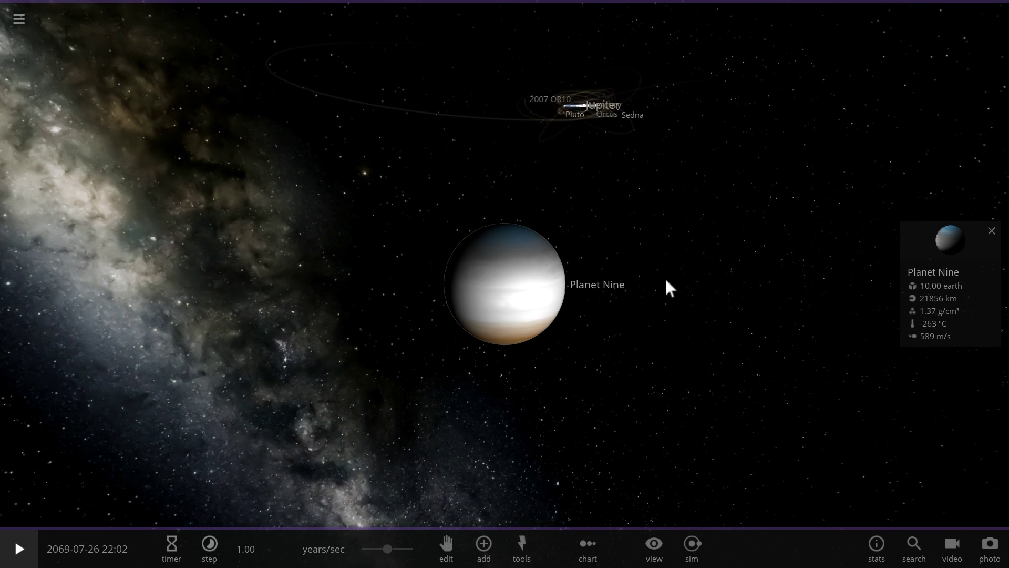
scroll(510, 358, "down", 3)
scroll(512, 348, "up", 5)
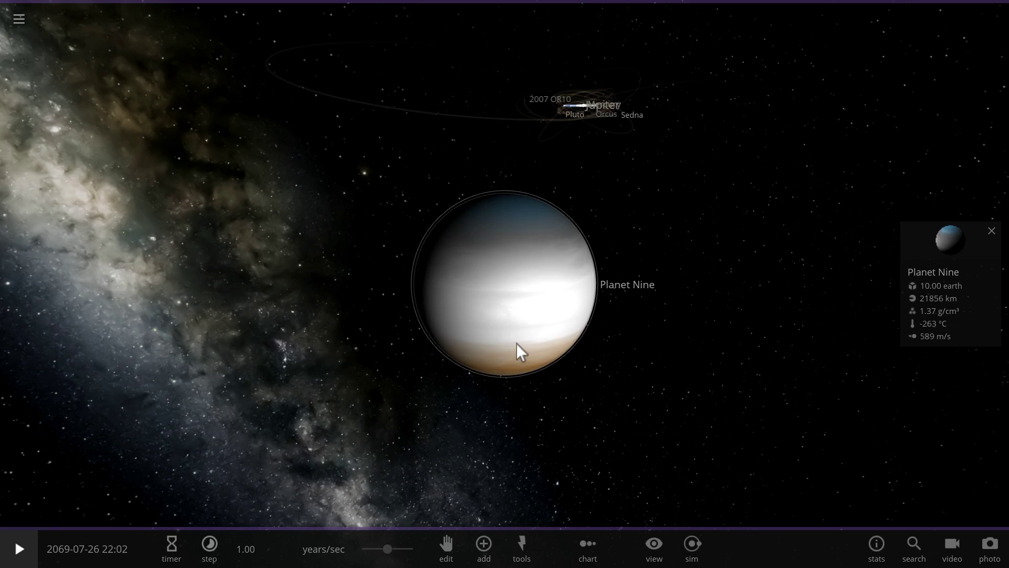
scroll(516, 342, "up", 4)
scroll(613, 345, "down", 3)
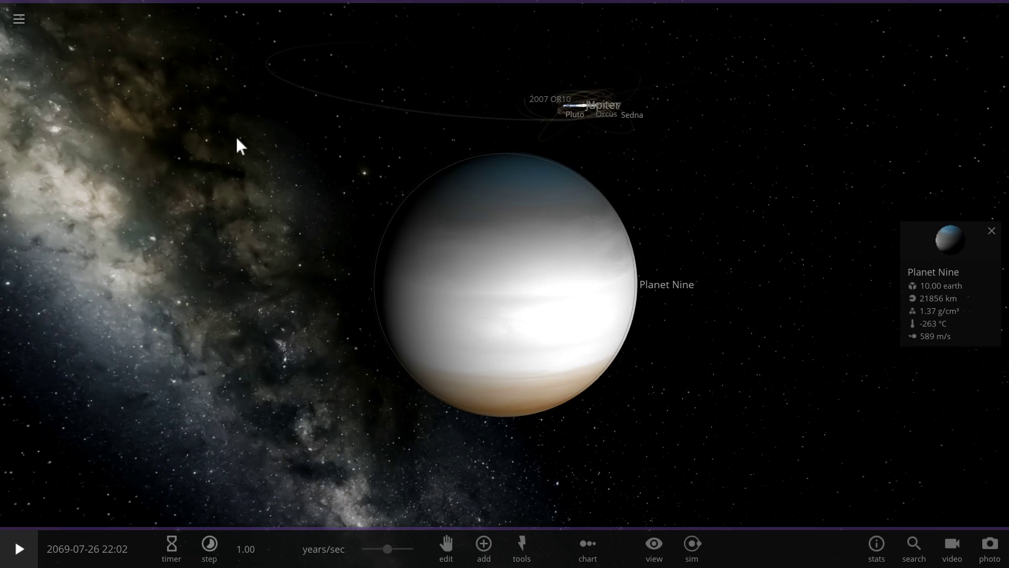
scroll(236, 145, "down", 10)
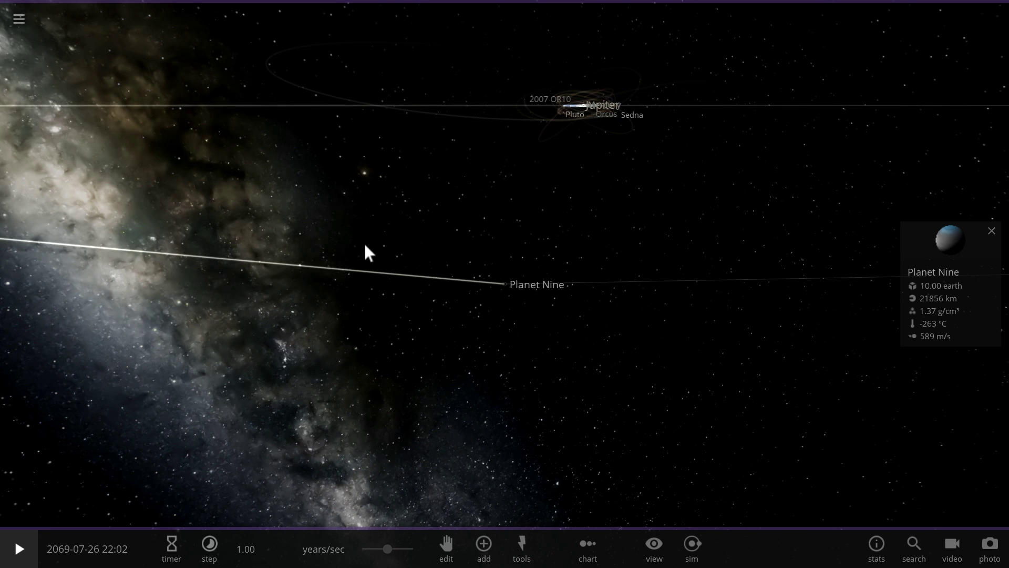
scroll(364, 245, "down", 10)
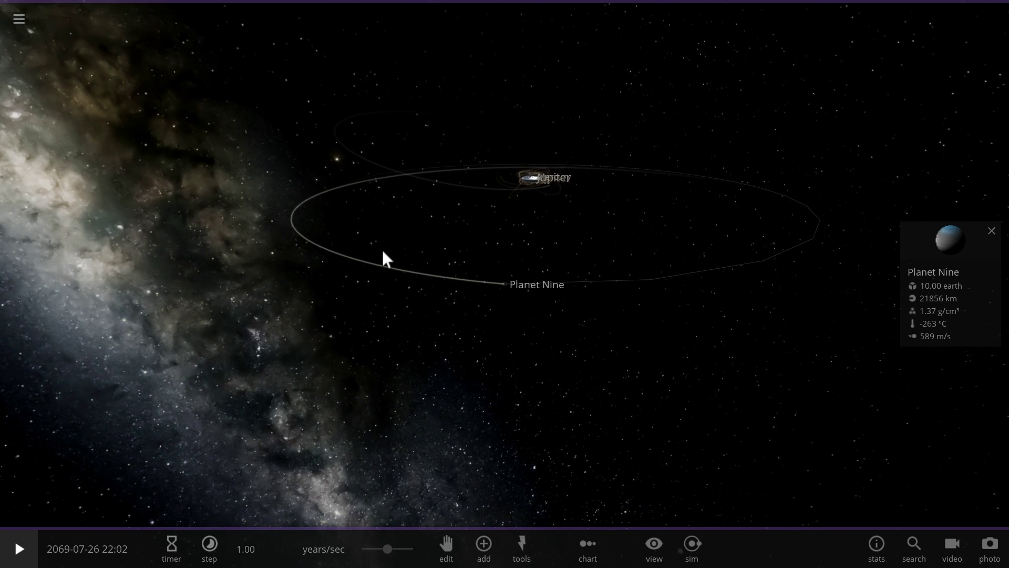
Step: Open the existing Solar System simulation
left_click(19, 20)
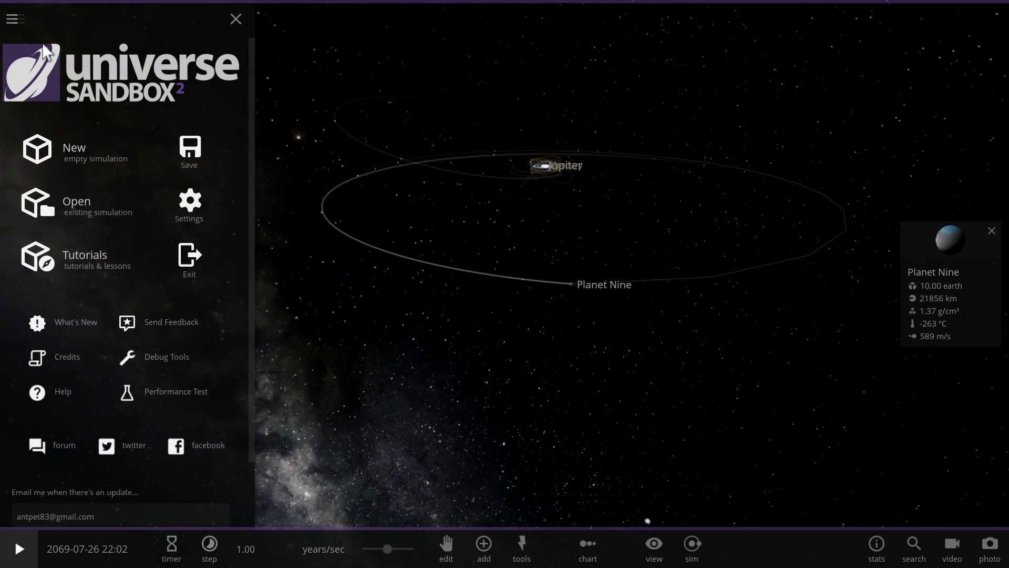
left_click(96, 224)
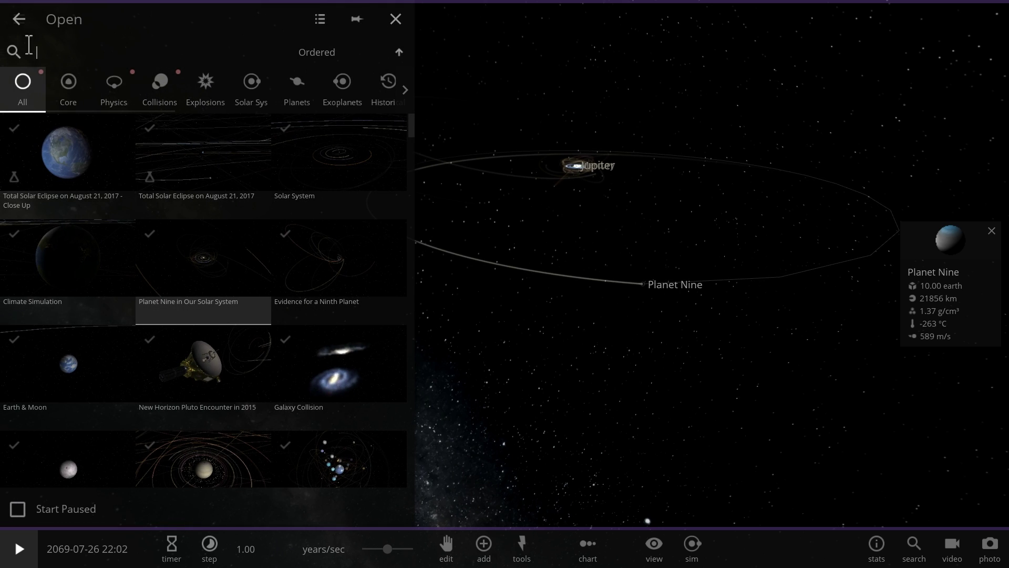
left_click(314, 150)
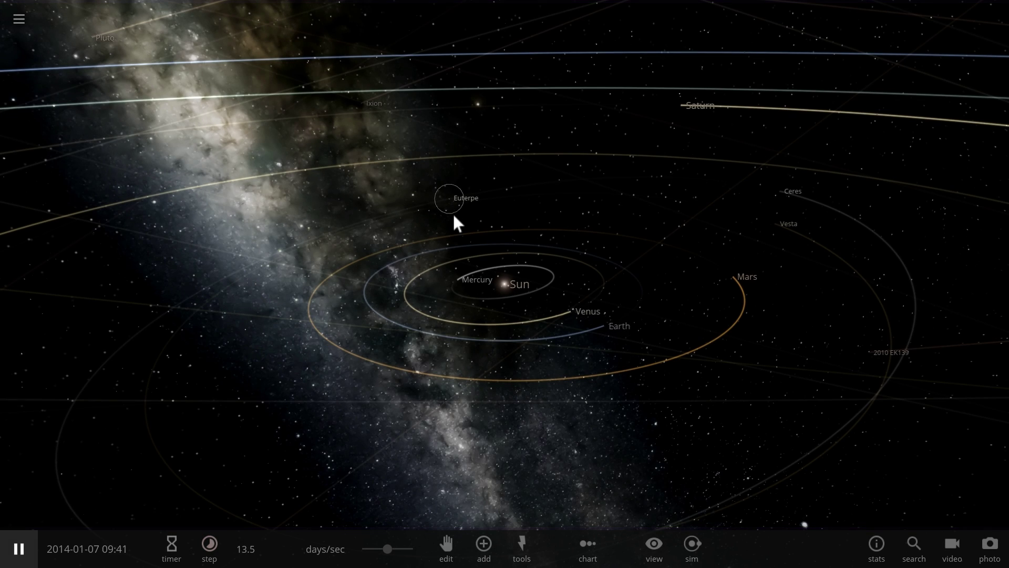
Step: Examine the Sun and the planets' orbits from close up and far away, both edge-on and from above
left_click_drag(453, 215, 497, 245)
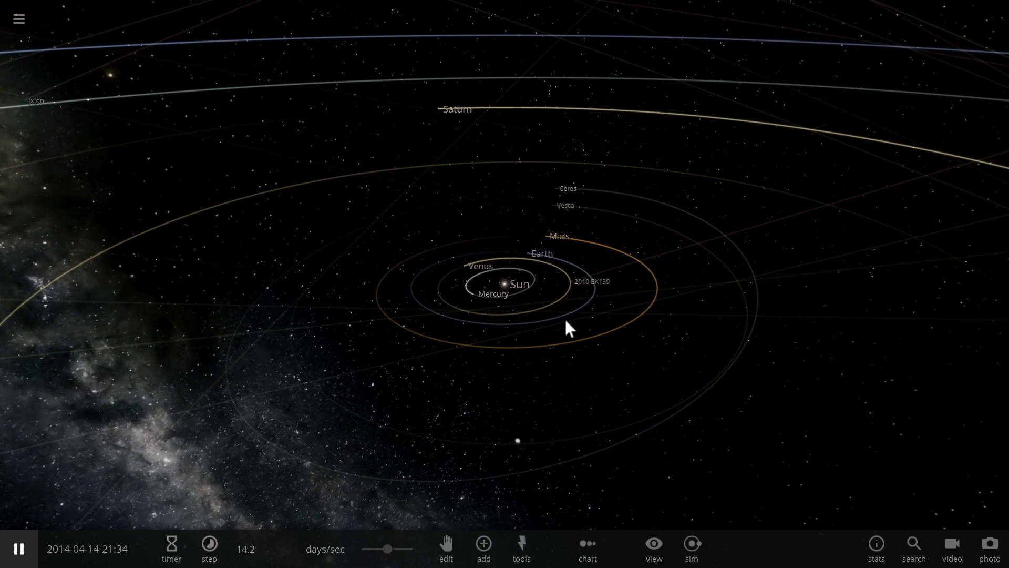
scroll(562, 329, "down", 3)
left_click_drag(577, 355, 525, 311)
scroll(550, 301, "up", 5)
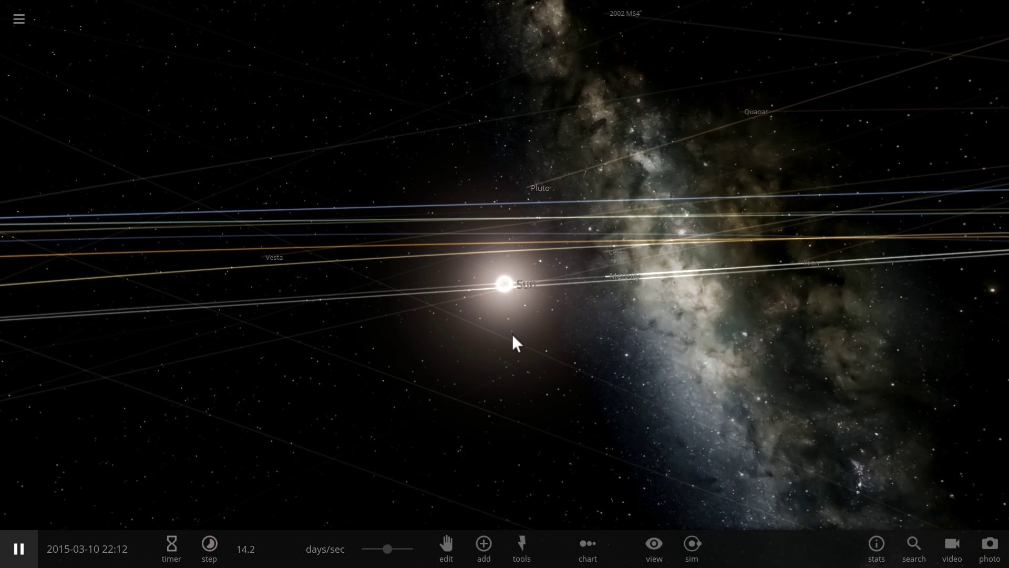
scroll(512, 333, "down", 5)
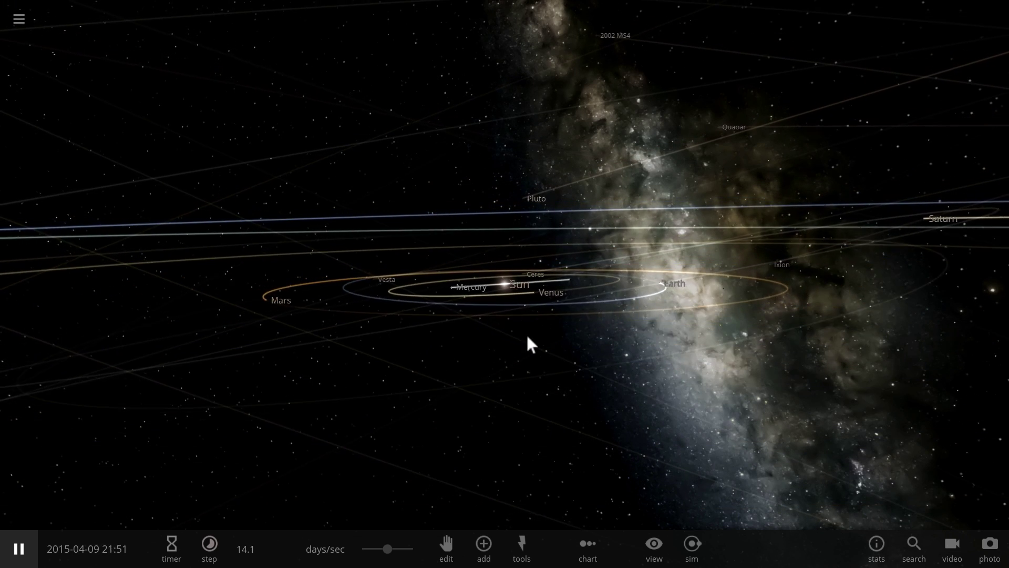
left_click_drag(529, 336, 580, 346)
scroll(583, 326, "down", 10)
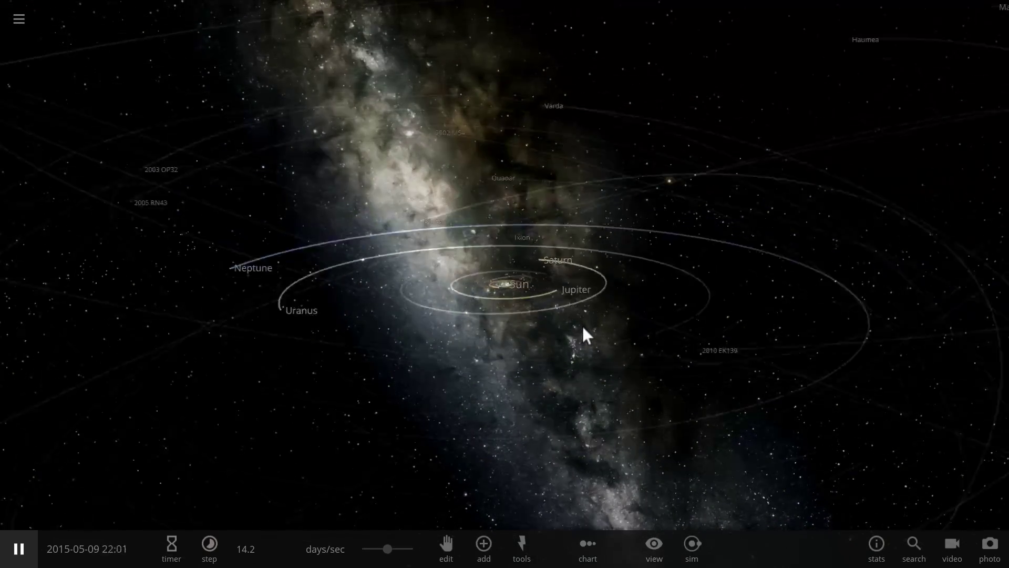
scroll(576, 308, "down", 5)
mouse_move(569, 319)
left_mouse_down()
mouse_move(636, 335)
mouse_move(598, 377)
mouse_move(571, 322)
left_mouse_up()
scroll(570, 322, "up", 8)
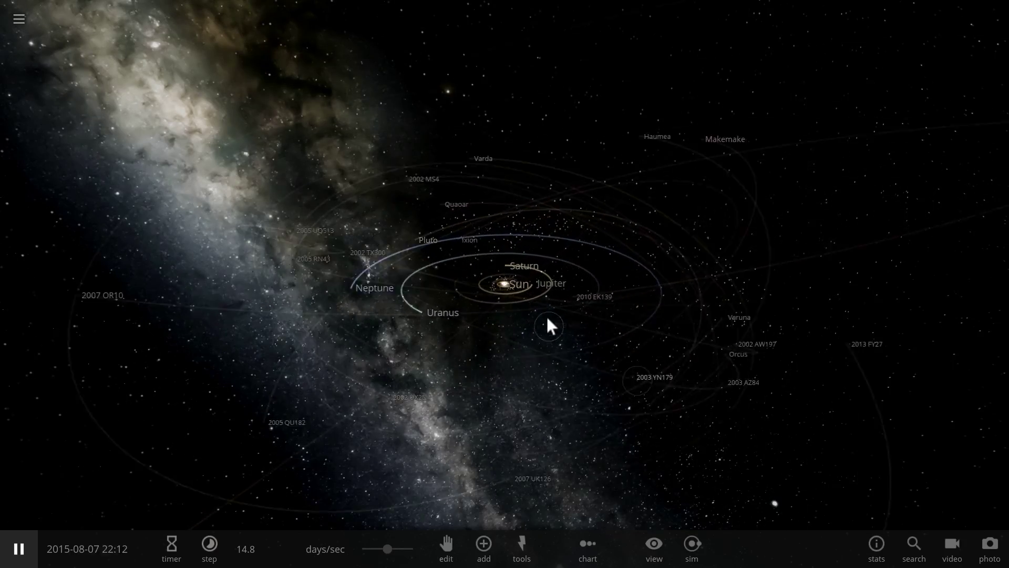
scroll(513, 307, "up", 5)
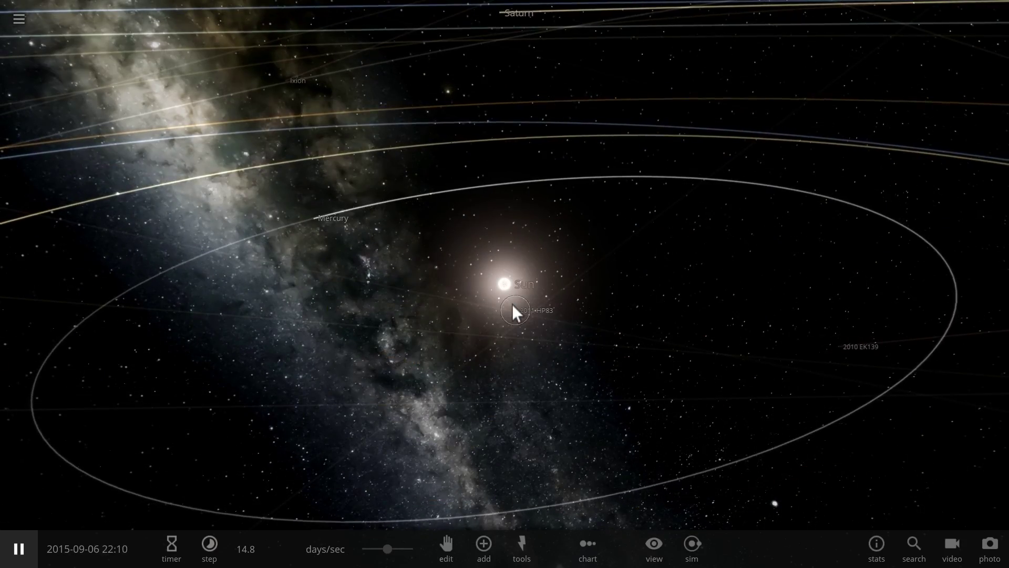
scroll(512, 304, "down", 5)
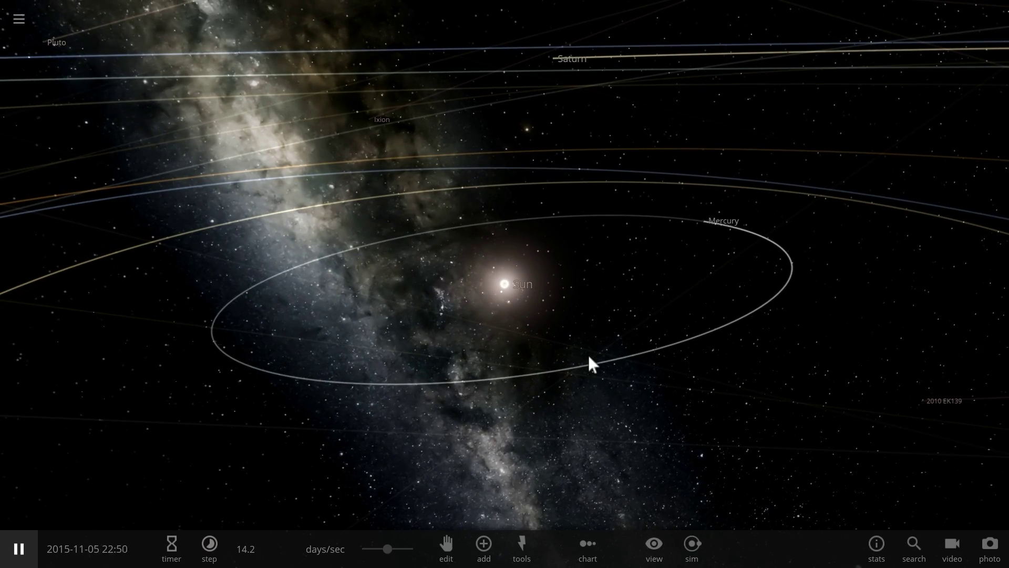
left_click_drag(579, 354, 499, 331)
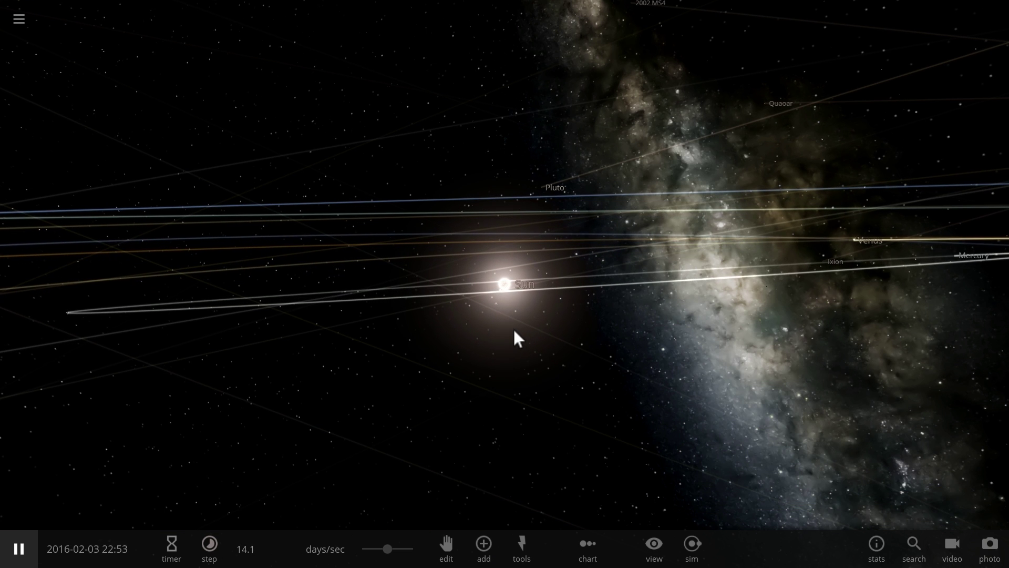
left_click_drag(514, 329, 512, 325)
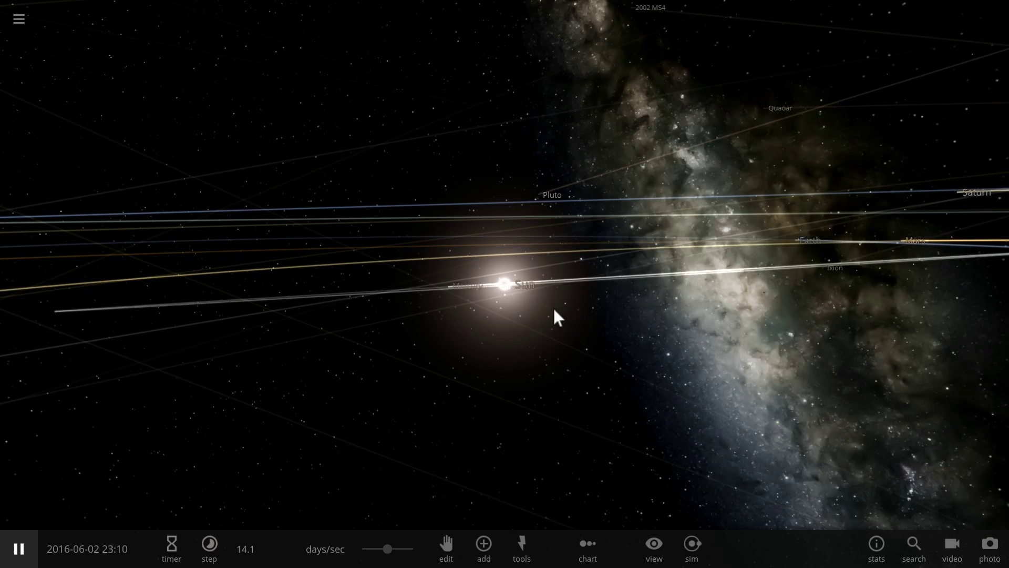
left_click_drag(554, 316, 582, 362)
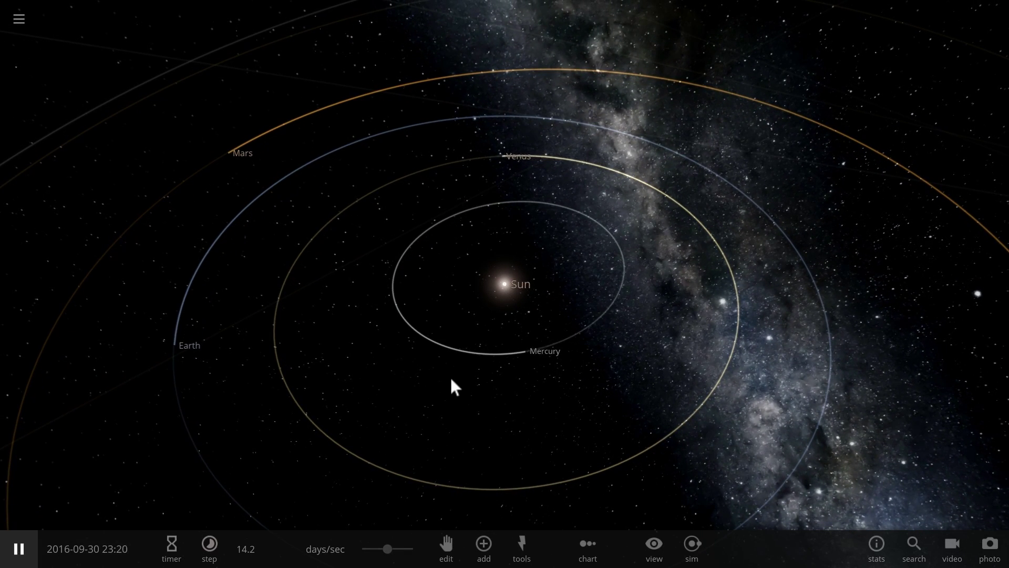
Step: Select Jupiter and the Sun together and create a barycenter for the two bodies
left_click(508, 289)
scroll(507, 295, "down", 5)
scroll(506, 295, "down", 3)
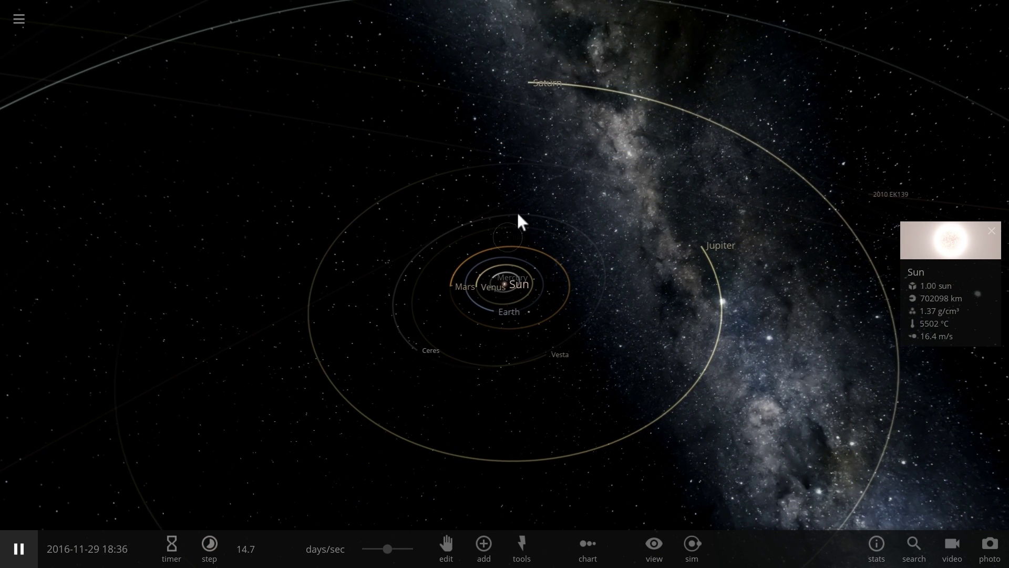
left_click(705, 247)
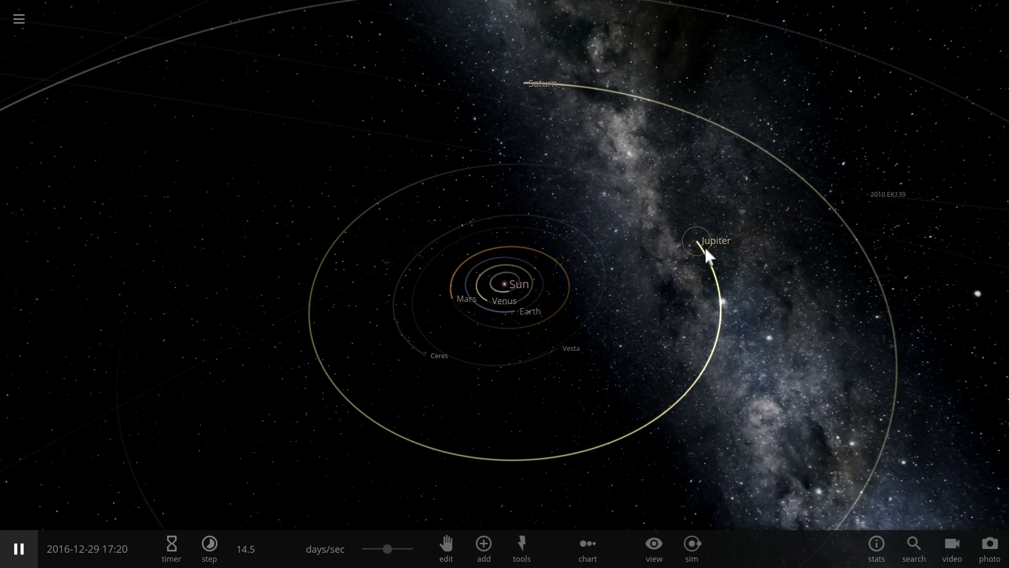
scroll(626, 268, "down", 2)
scroll(491, 303, "up", 2)
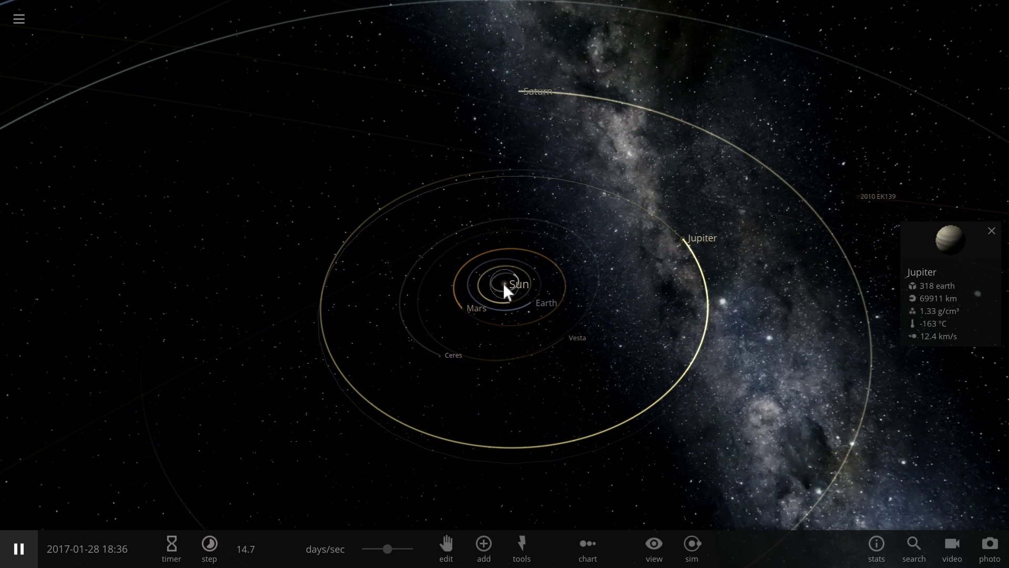
left_click(503, 284)
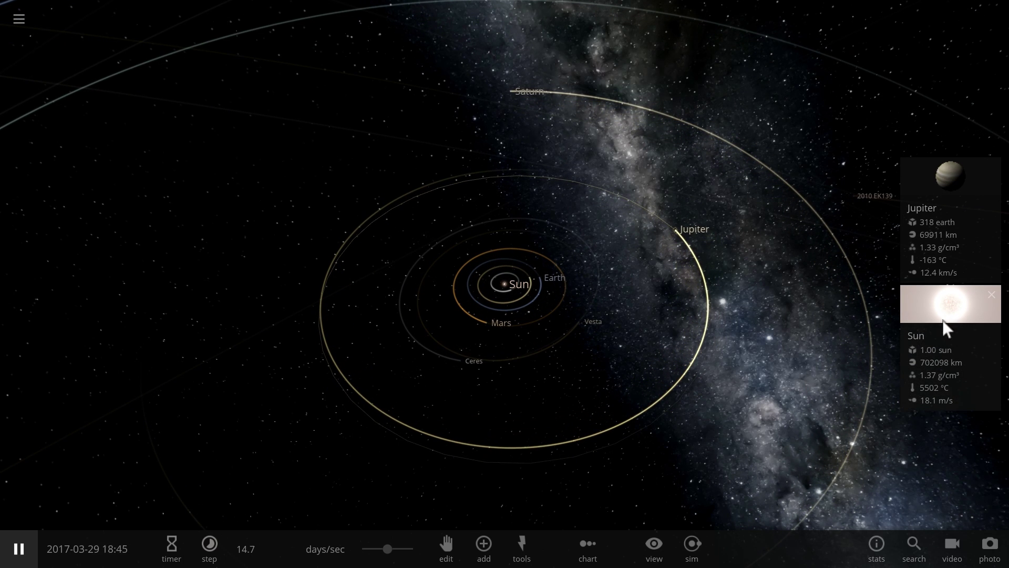
left_click(945, 172)
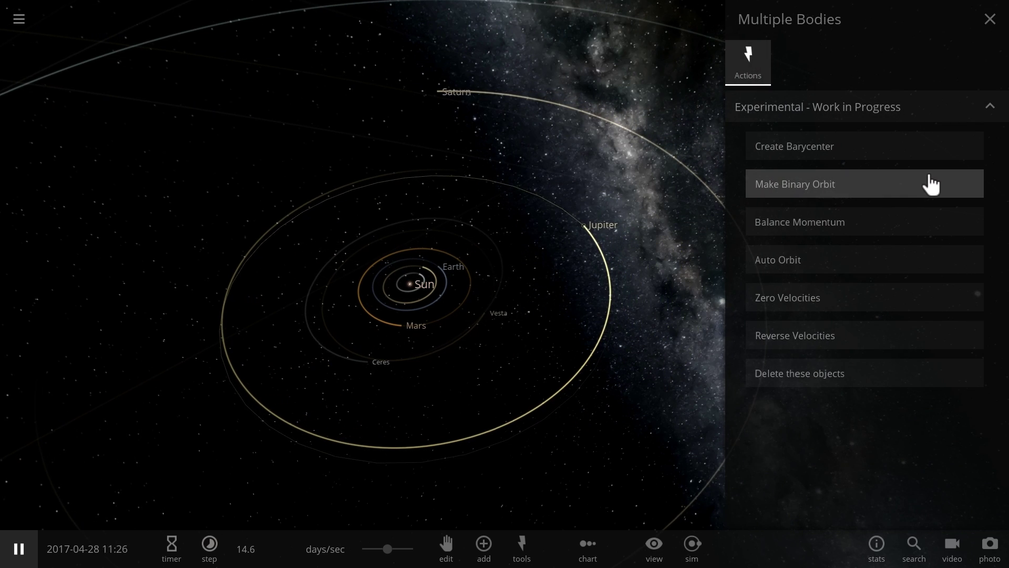
left_click(795, 147)
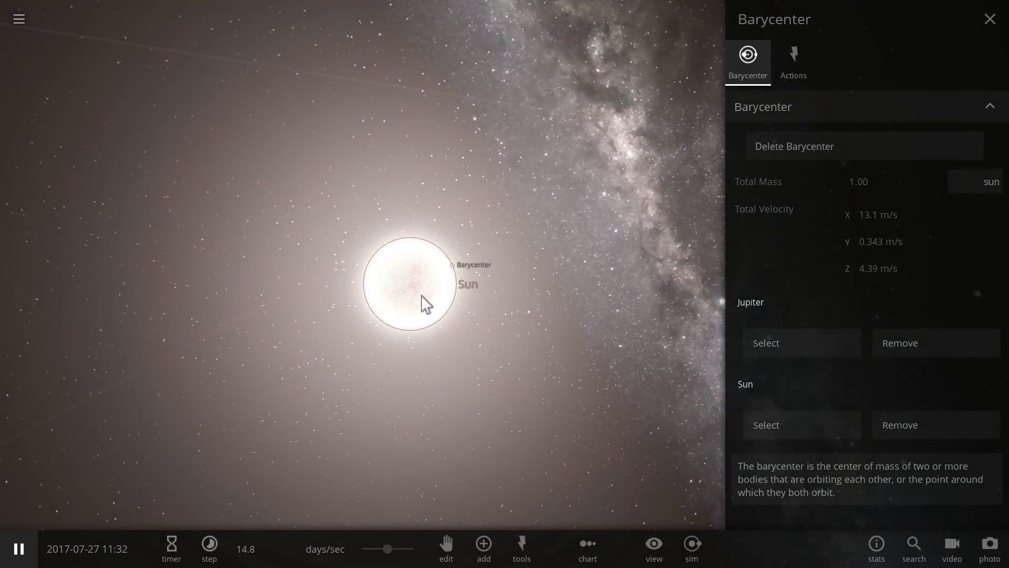
Step: Center the view on the Sun–Jupiter barycenter and examine its position relative to the Sun's surface from several angles
left_click(419, 296)
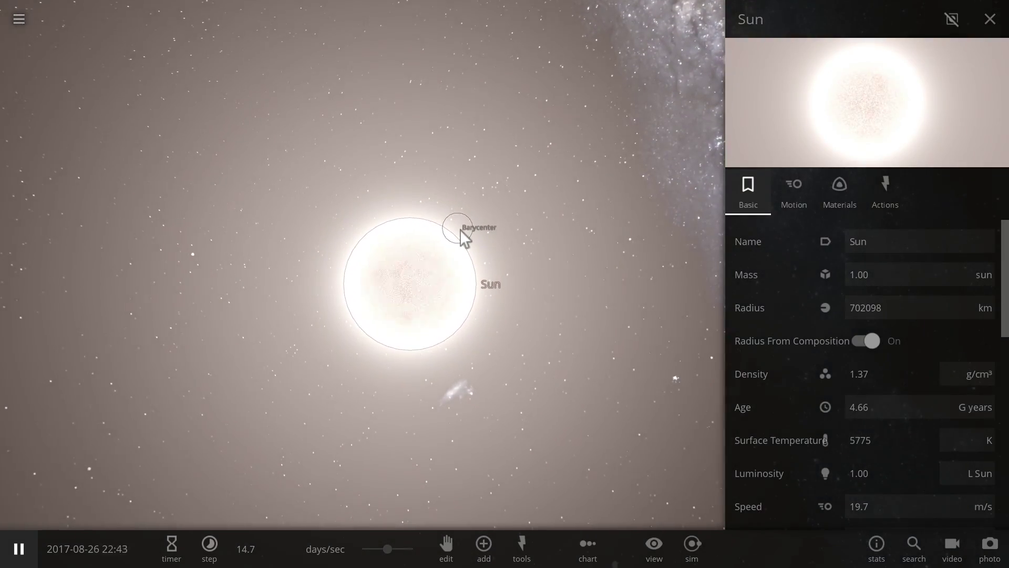
left_click(461, 231)
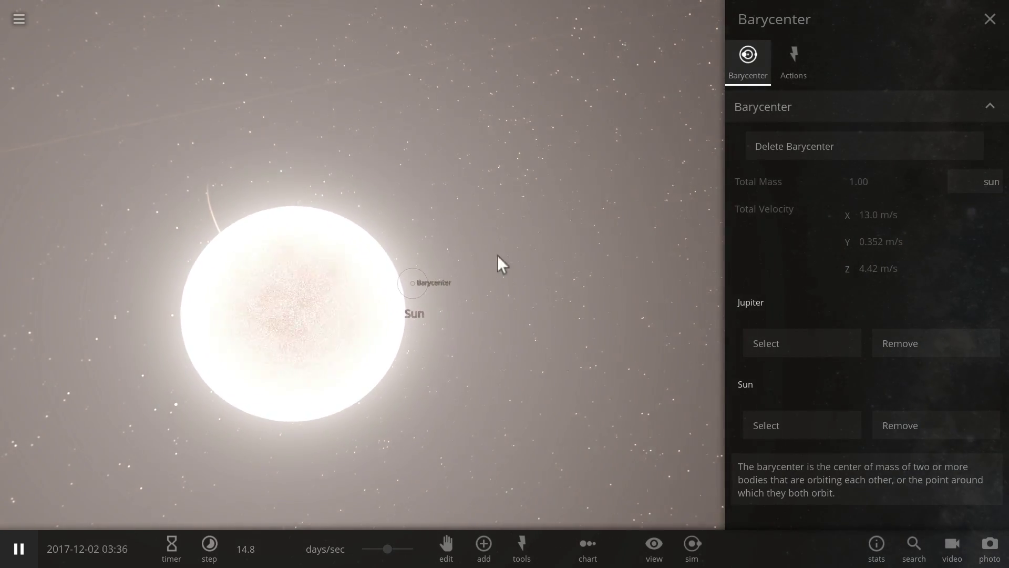
left_click_drag(498, 255, 434, 263)
scroll(488, 256, "up", 3)
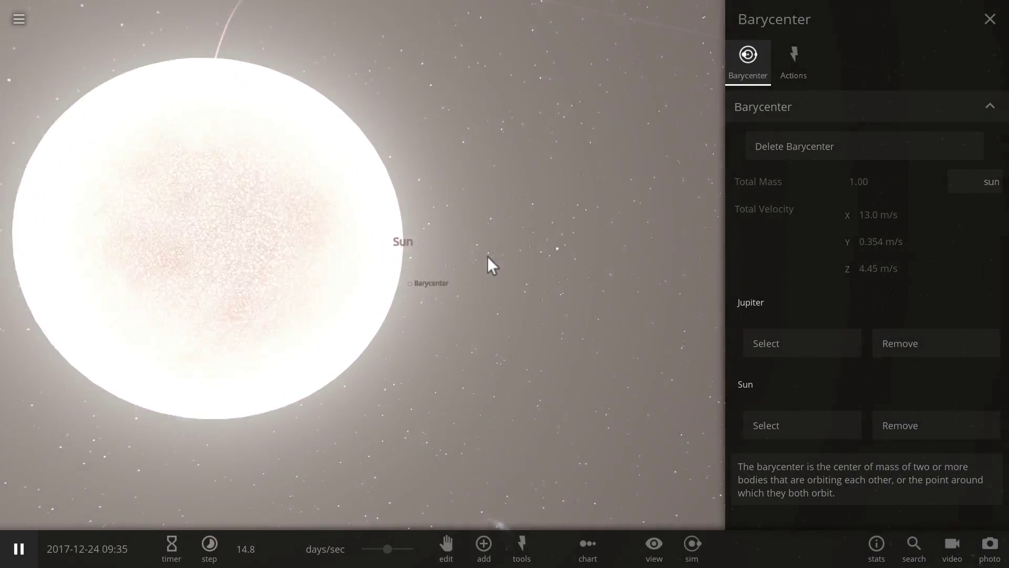
scroll(487, 256, "down", 3)
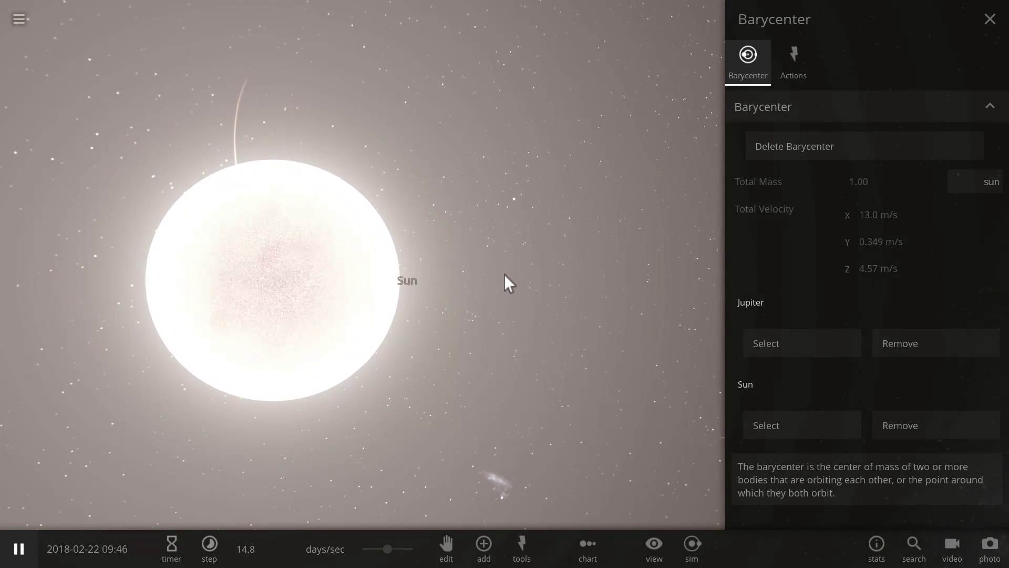
left_click_drag(503, 273, 381, 273)
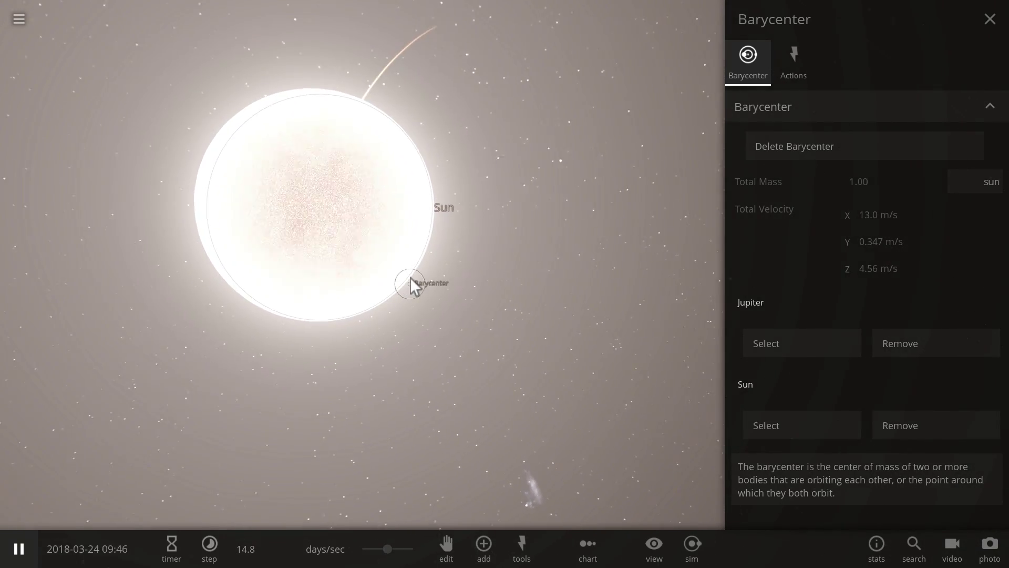
scroll(424, 280, "up", 2)
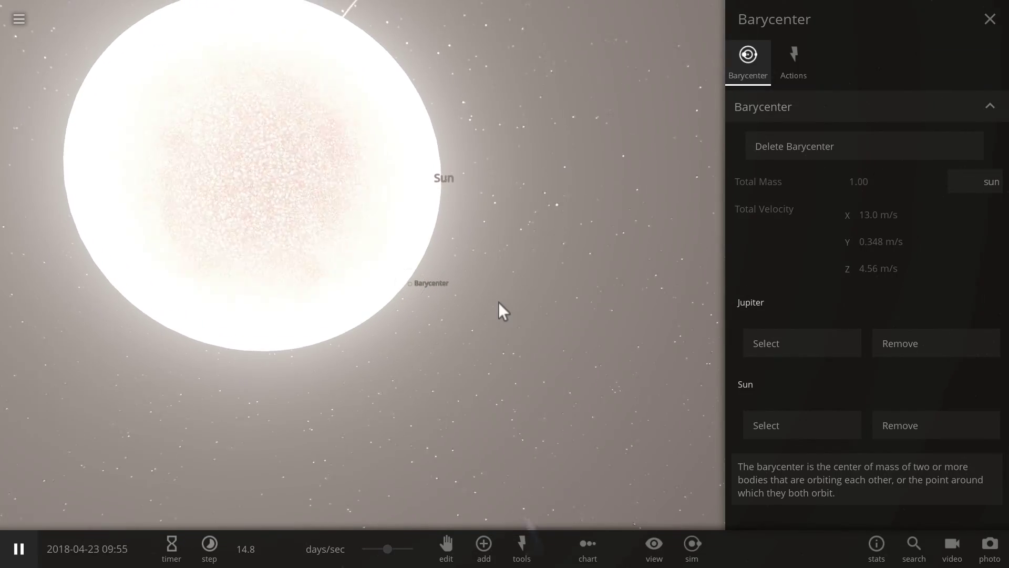
left_click_drag(487, 305, 528, 286)
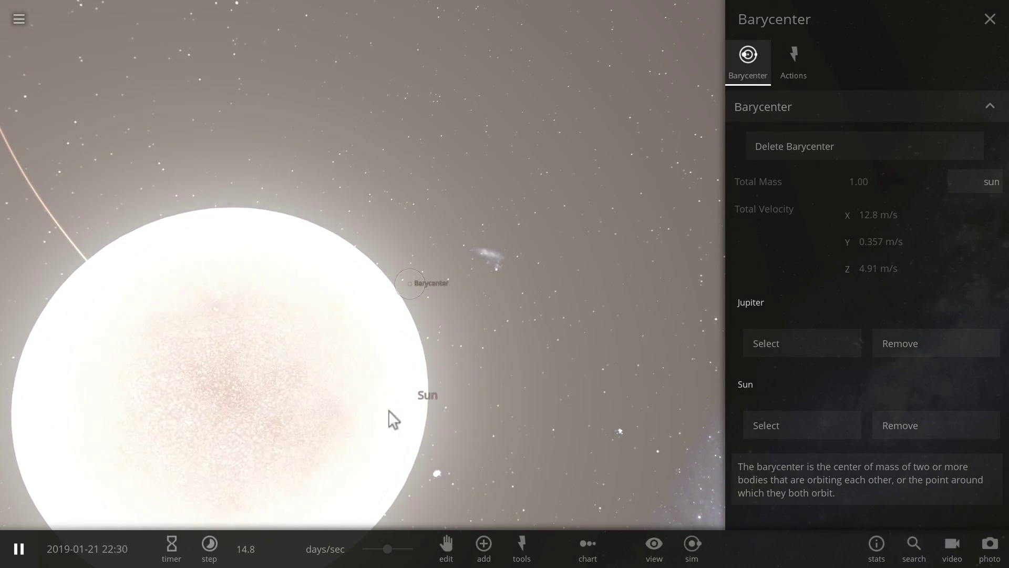
Step: Speed up the simulation to about 8.3 months/sec, close the barycenter properties and view the Sun's path around it
left_click_drag(387, 549, 415, 551)
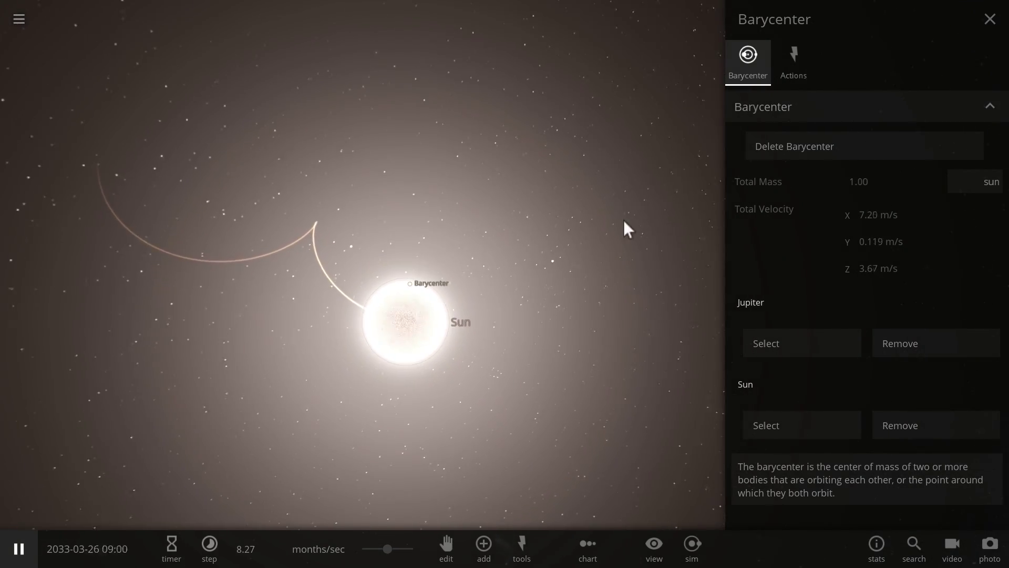
left_click(996, 24)
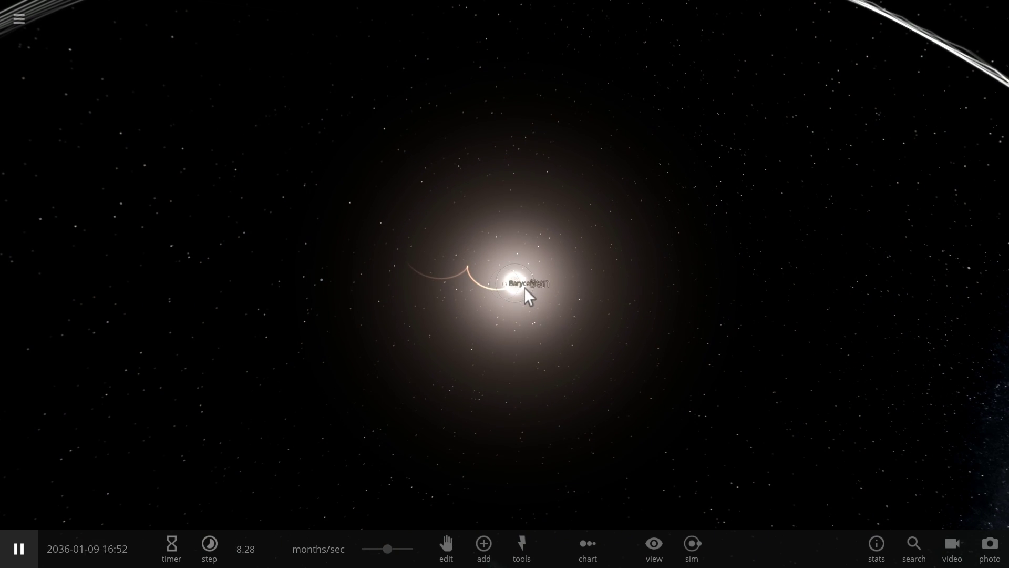
left_click(524, 288)
scroll(553, 270, "up", 3)
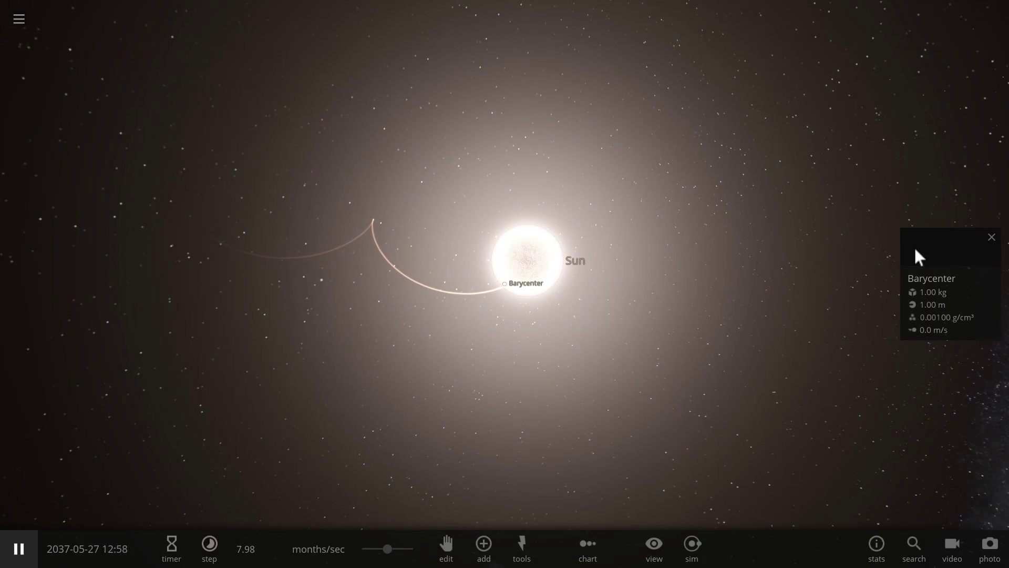
Step: Plot the Sun's speed in a graph from its properties, pop the graph out into its own window and close the properties
left_click(518, 276)
left_click(959, 242)
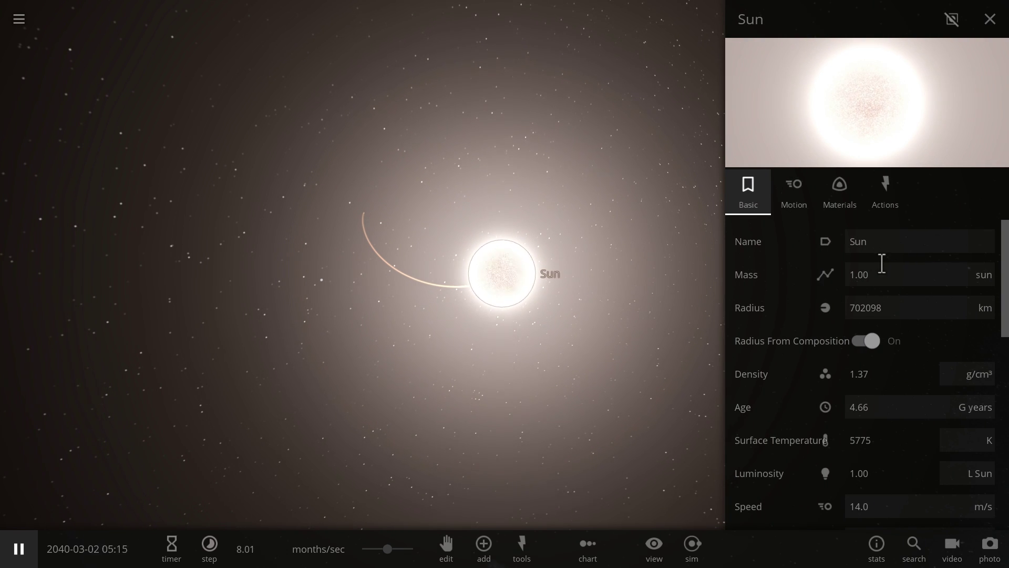
scroll(885, 311, "down", 3)
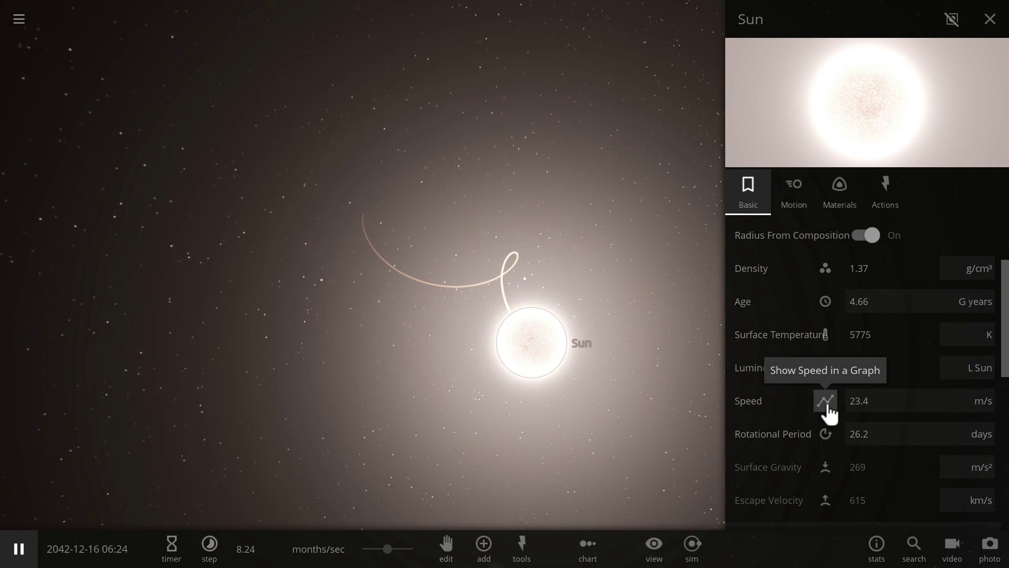
left_click(827, 413)
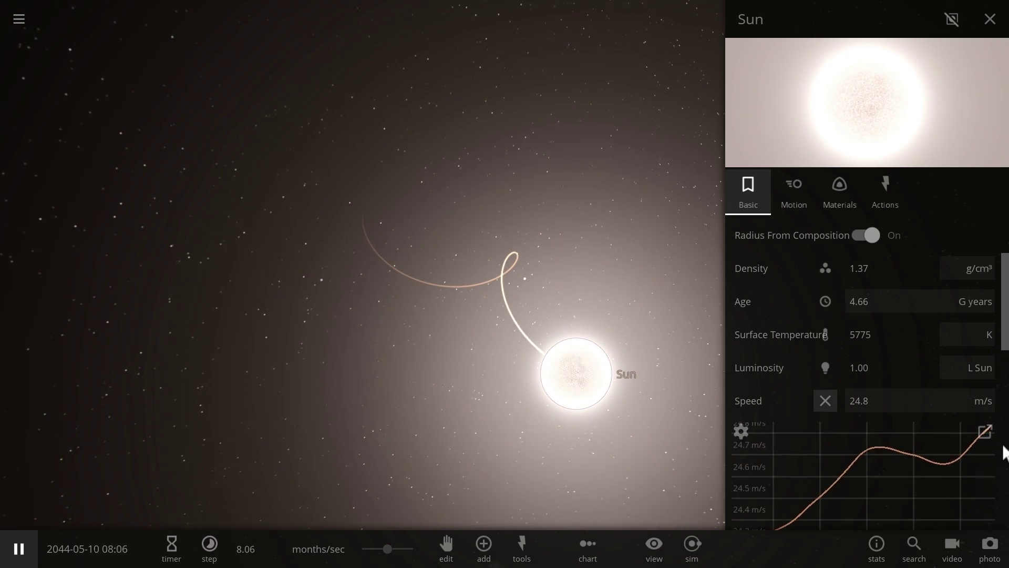
left_click(984, 432)
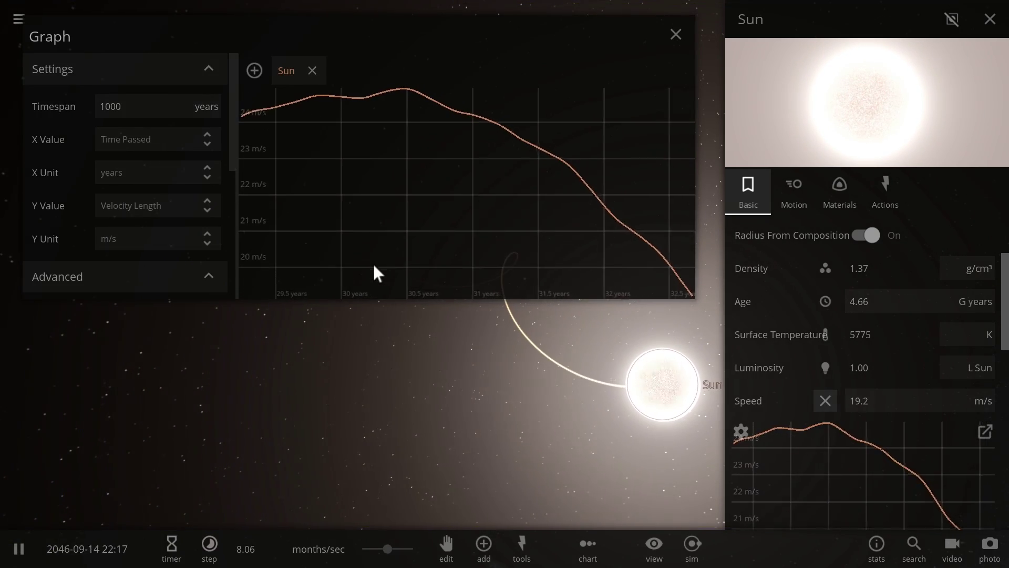
left_click(990, 19)
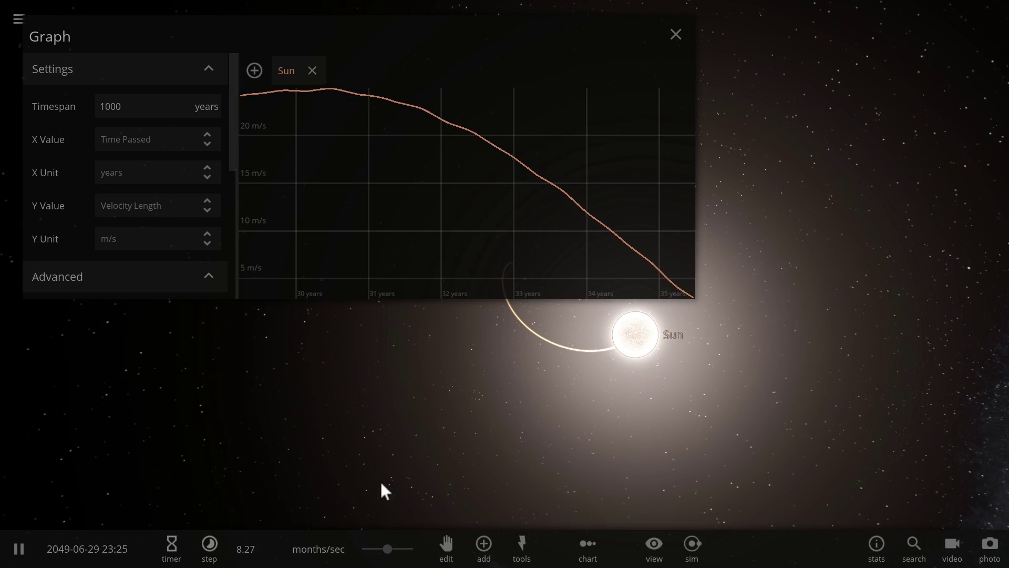
Step: Speed up the simulation to about 1.45 years/sec, inspect the Sun's speed curve and center the view on the Sun
left_click_drag(388, 548, 411, 546)
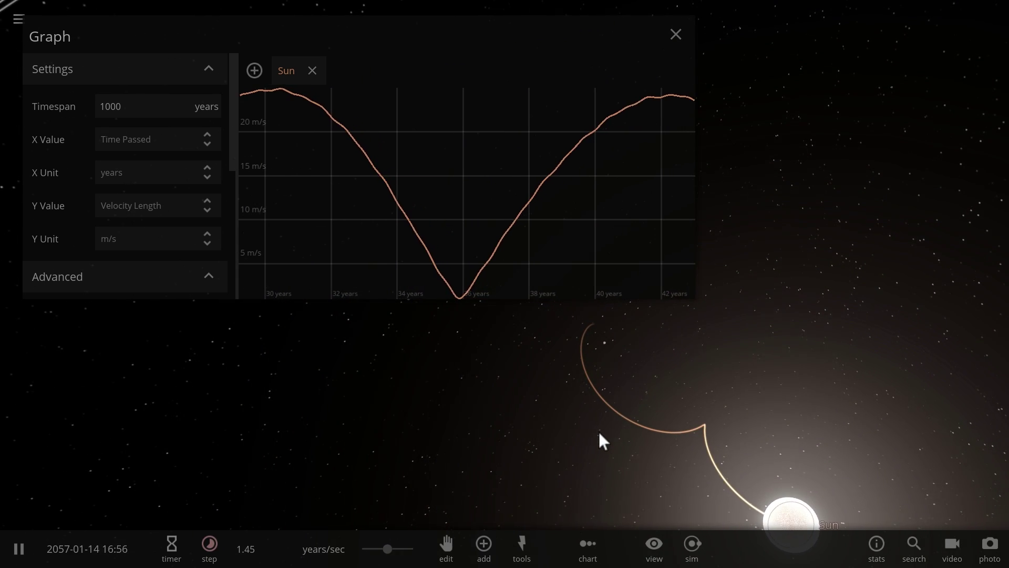
mouse_move(428, 295)
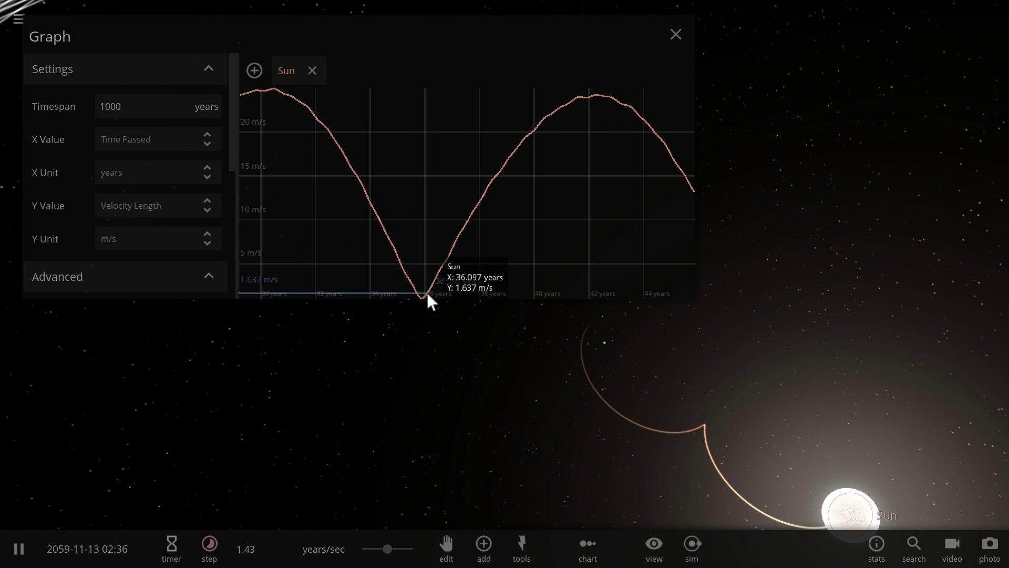
scroll(685, 434, "down", 2)
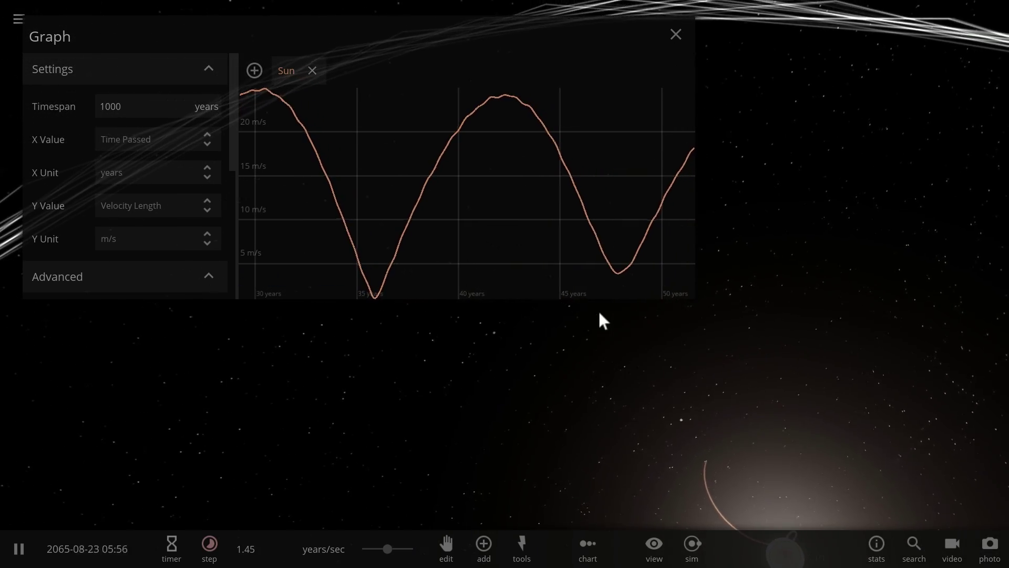
left_click_drag(607, 352, 723, 377)
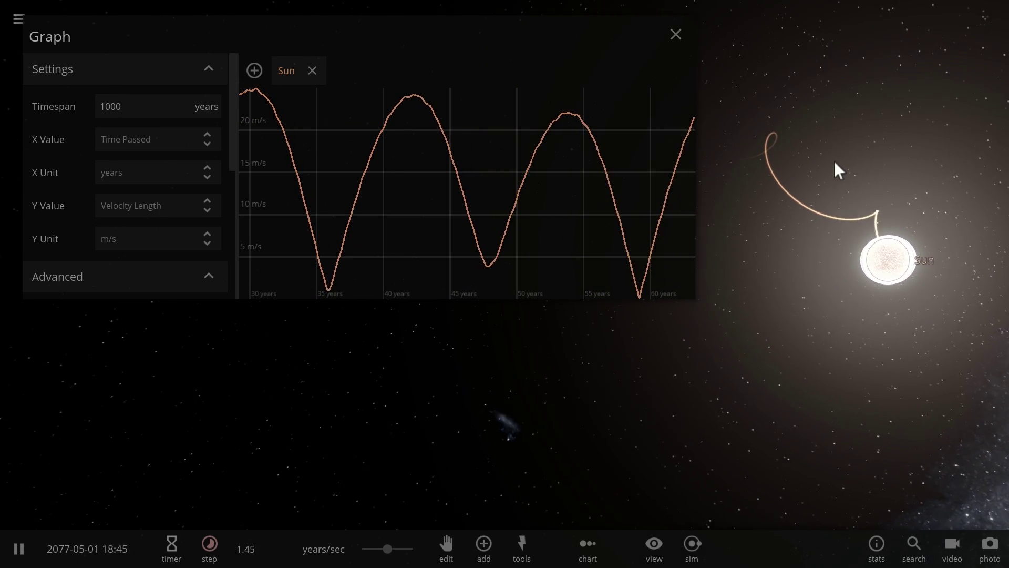
double_click(822, 521)
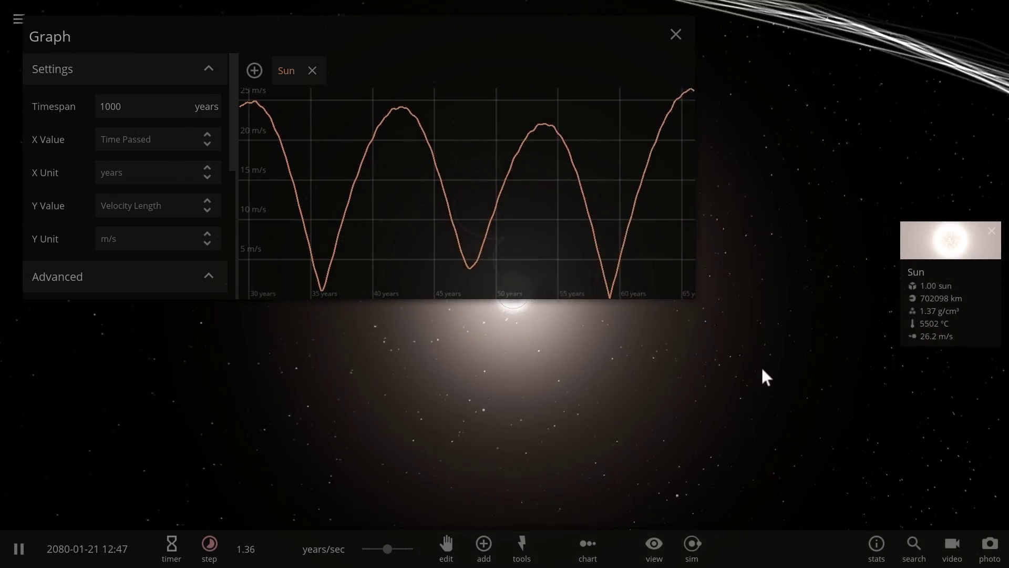
Step: Move the speed graph window clear of the Sun and make it narrower
left_click_drag(505, 45, 699, 334)
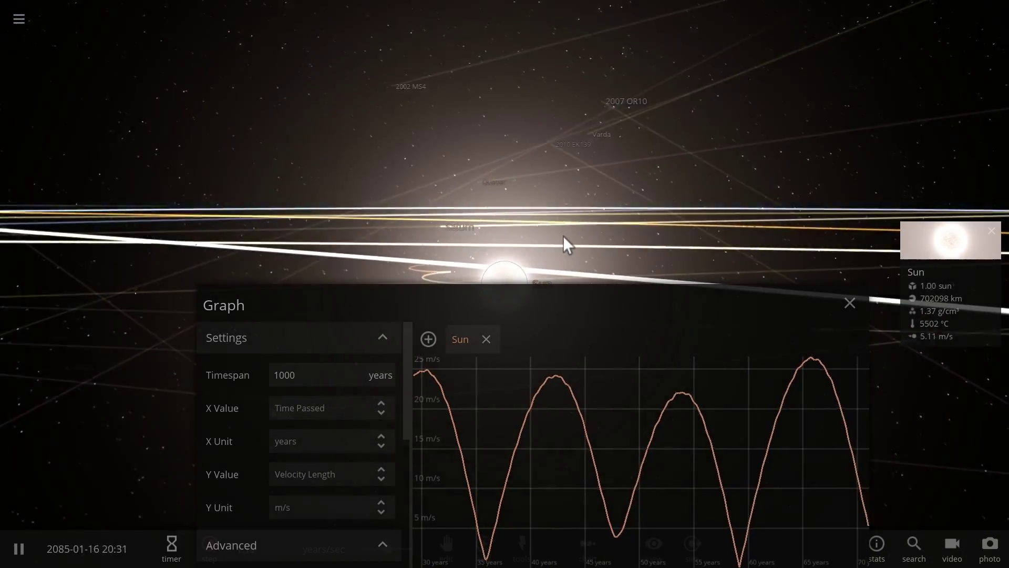
left_click_drag(536, 327, 600, 411)
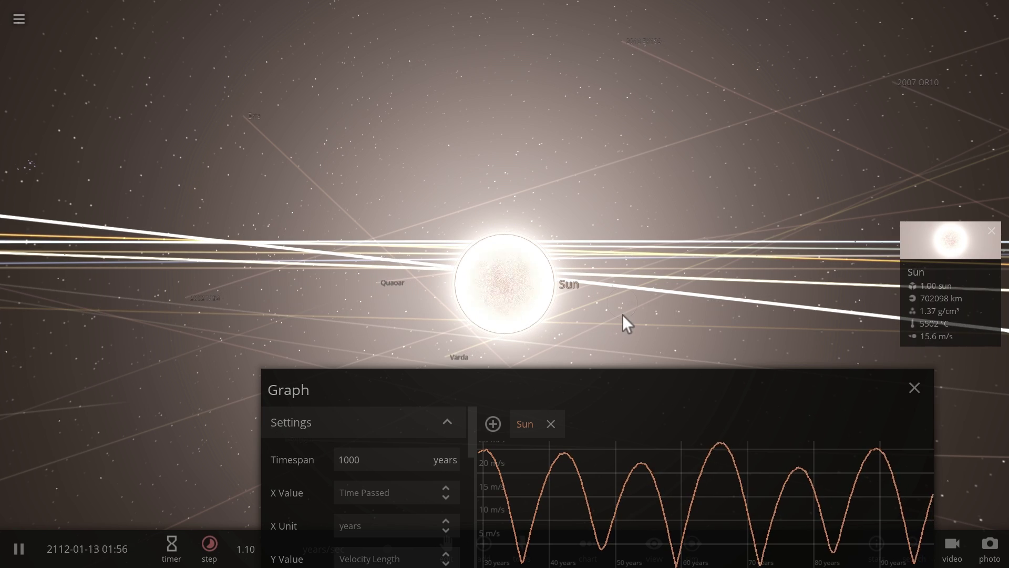
left_click_drag(623, 314, 601, 314)
left_click_drag(757, 386, 734, 269)
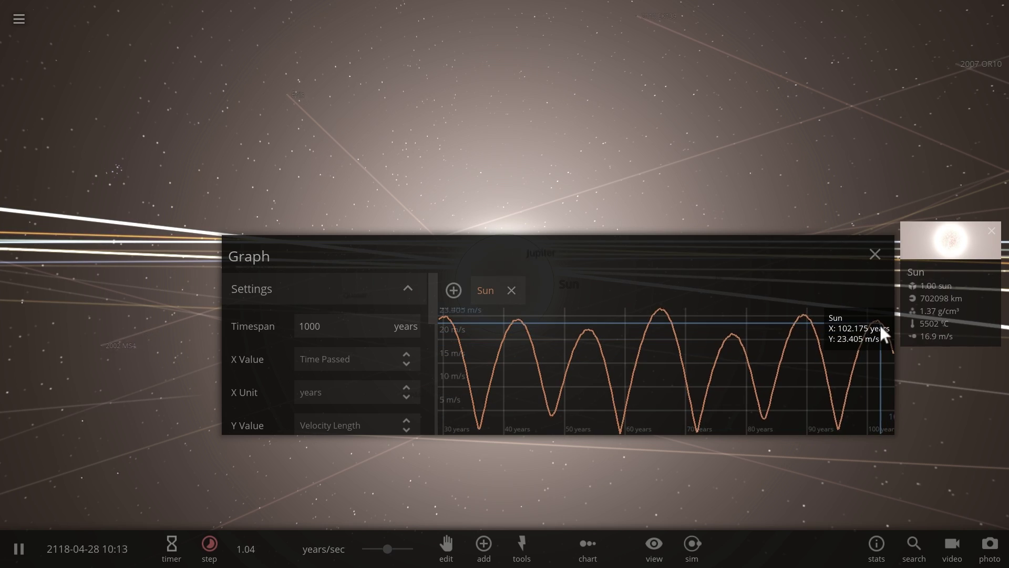
left_click_drag(712, 261, 734, 418)
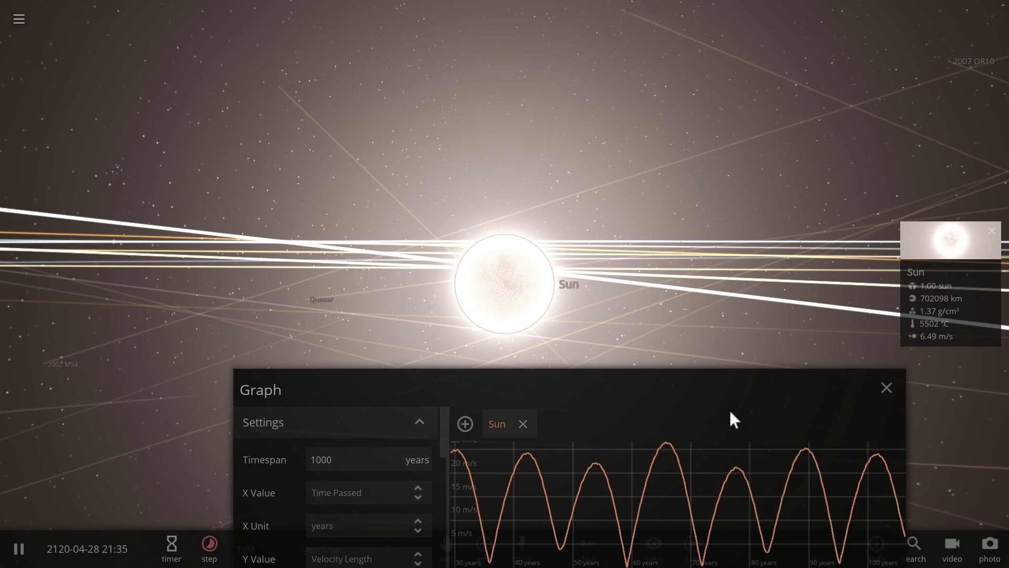
left_click_drag(670, 339, 624, 330)
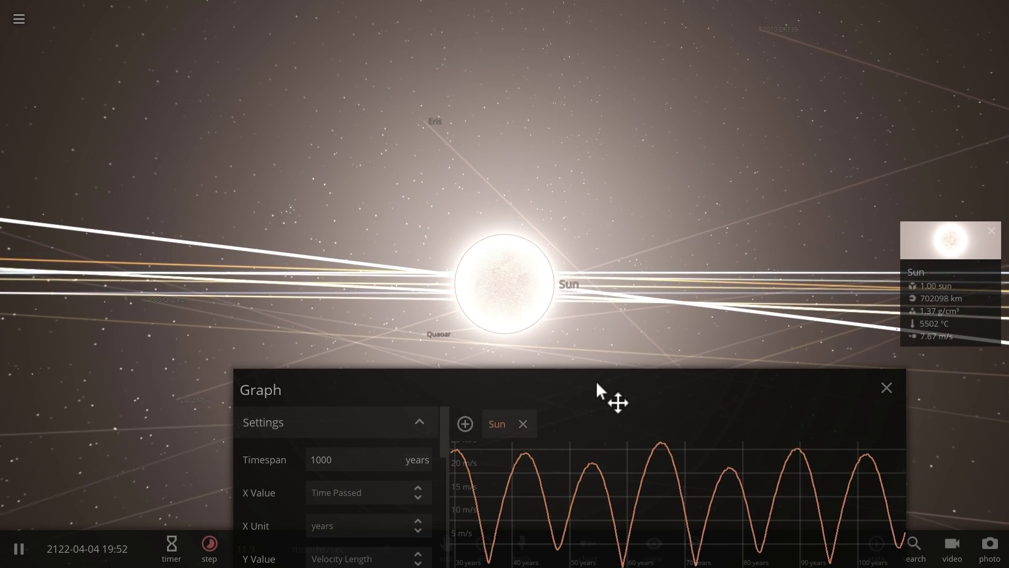
left_click_drag(596, 381, 447, 253)
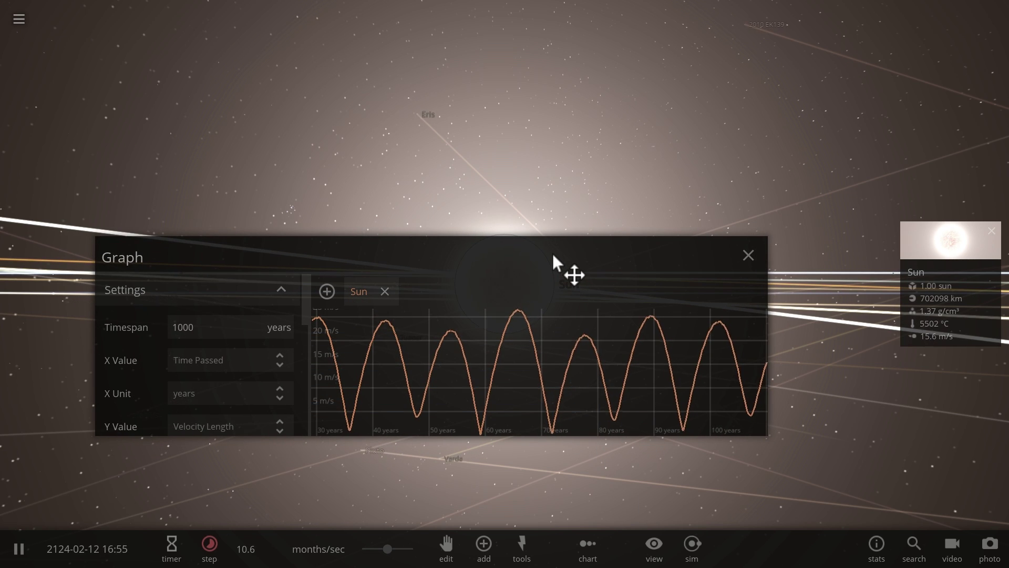
left_click_drag(553, 253, 520, 388)
left_click_drag(736, 458, 491, 447)
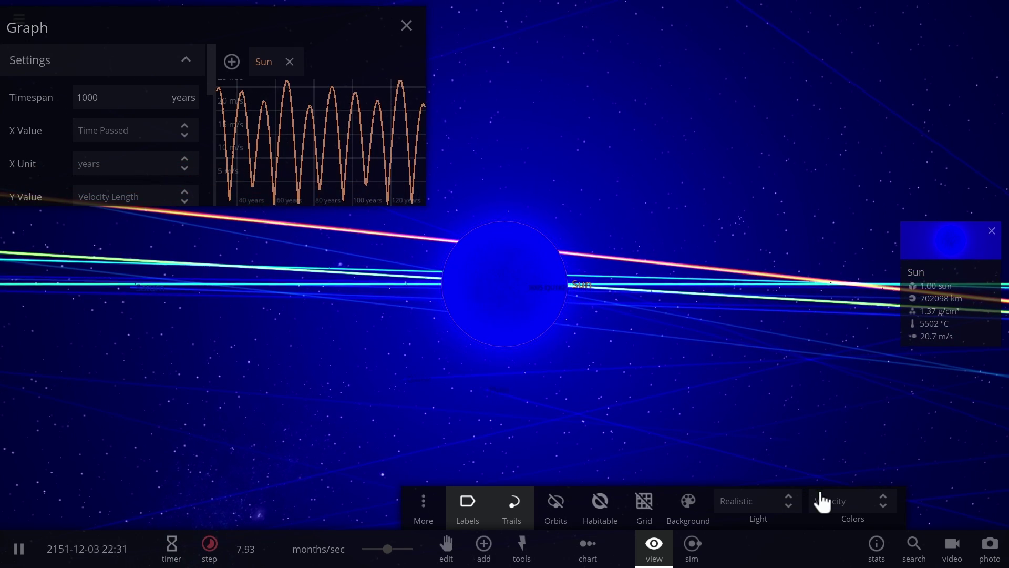
Step: Set the view's colors to Realistic
left_click(833, 503)
left_click(836, 474)
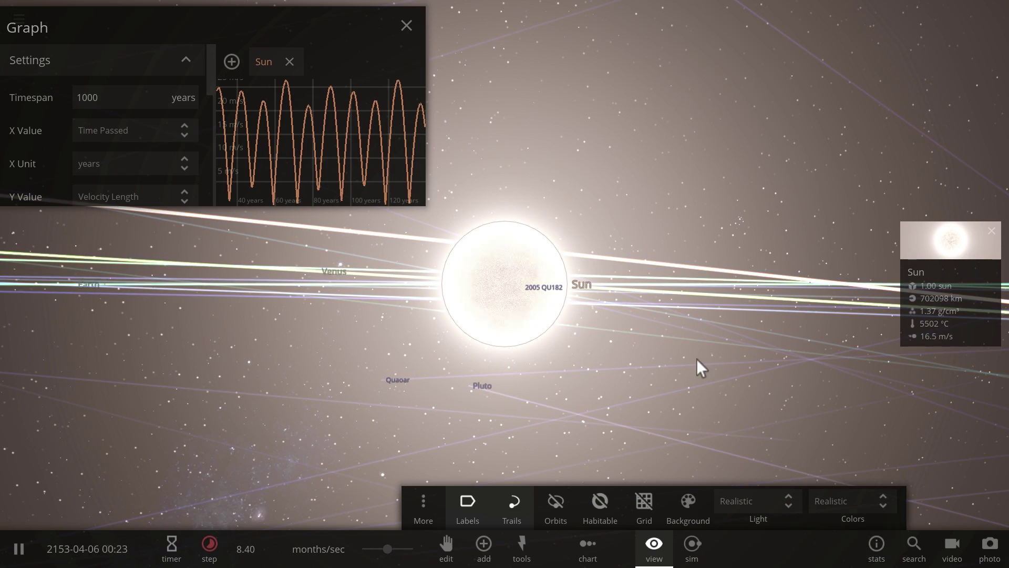
mouse_move(407, 183)
Step: Slow the simulation to about 1.55 months/sec and pause it with Jupiter's whole orbit in view
scroll(528, 279, "down", 5)
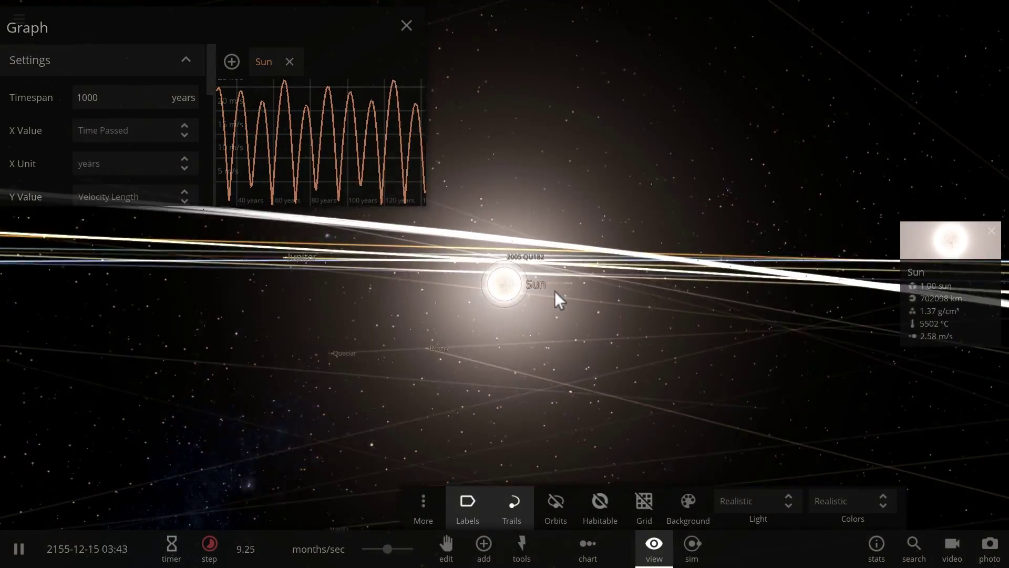
left_click_drag(556, 291, 575, 352)
scroll(577, 356, "down", 5)
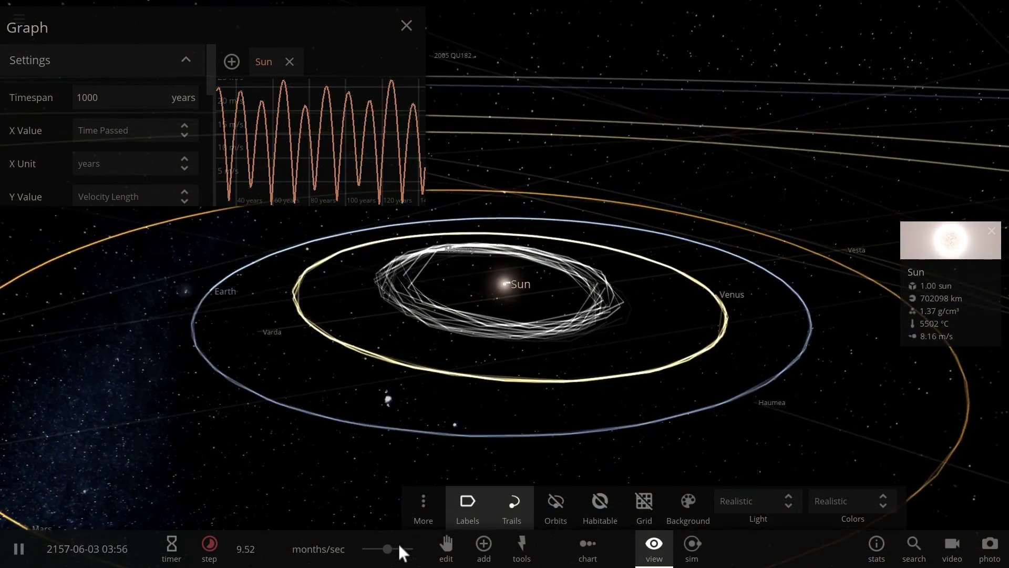
left_click_drag(387, 549, 368, 551)
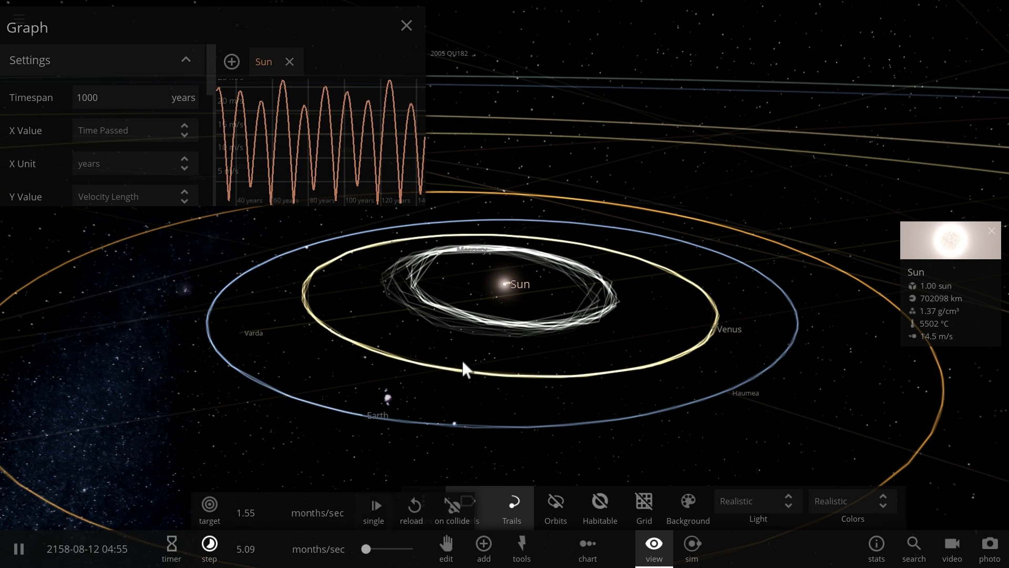
scroll(487, 332, "down", 5)
left_click_drag(487, 332, 436, 350)
key("space")
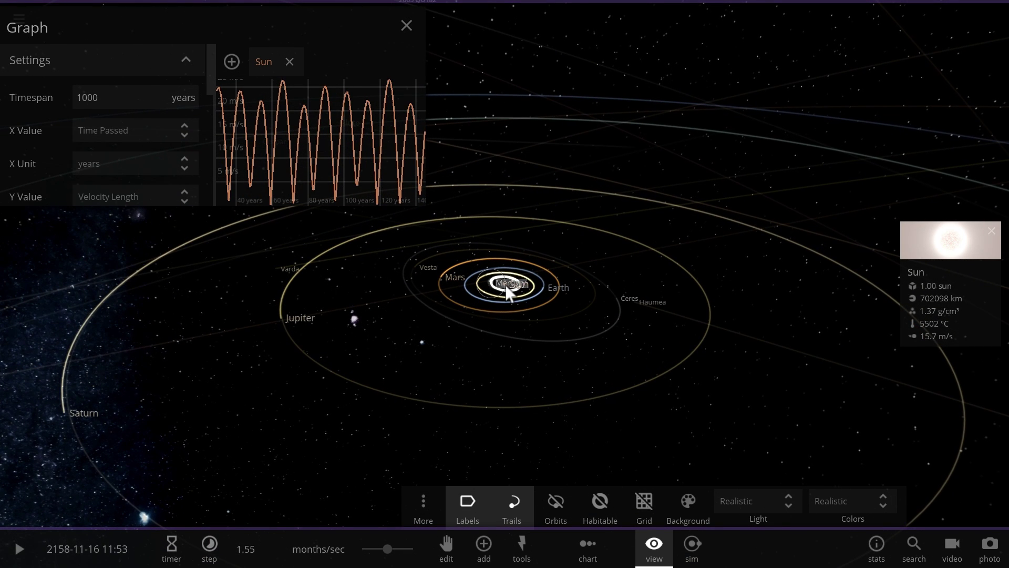
Step: Delete Jupiter from the Solar System and resume the simulation
left_click(297, 318)
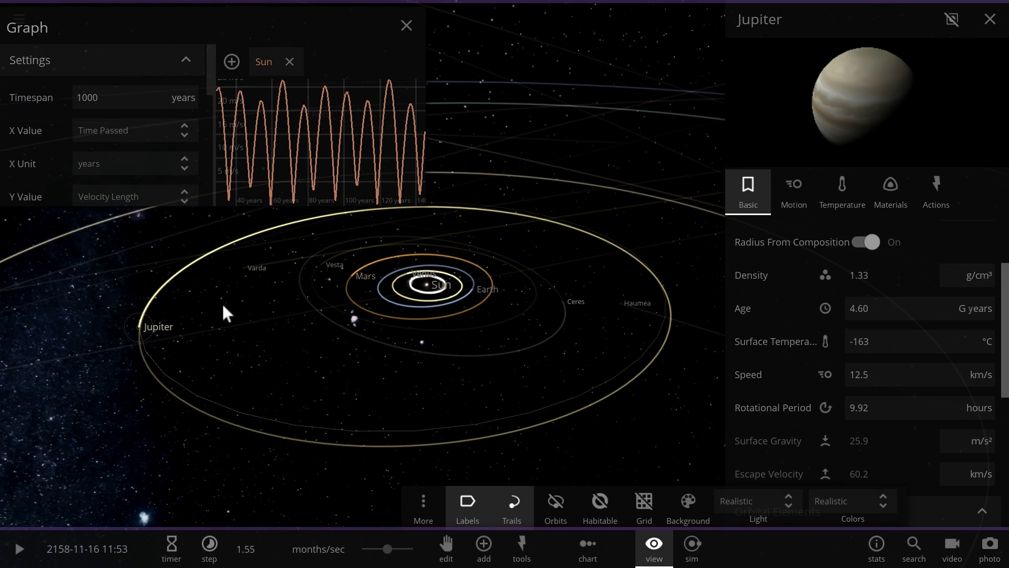
left_click(307, 271)
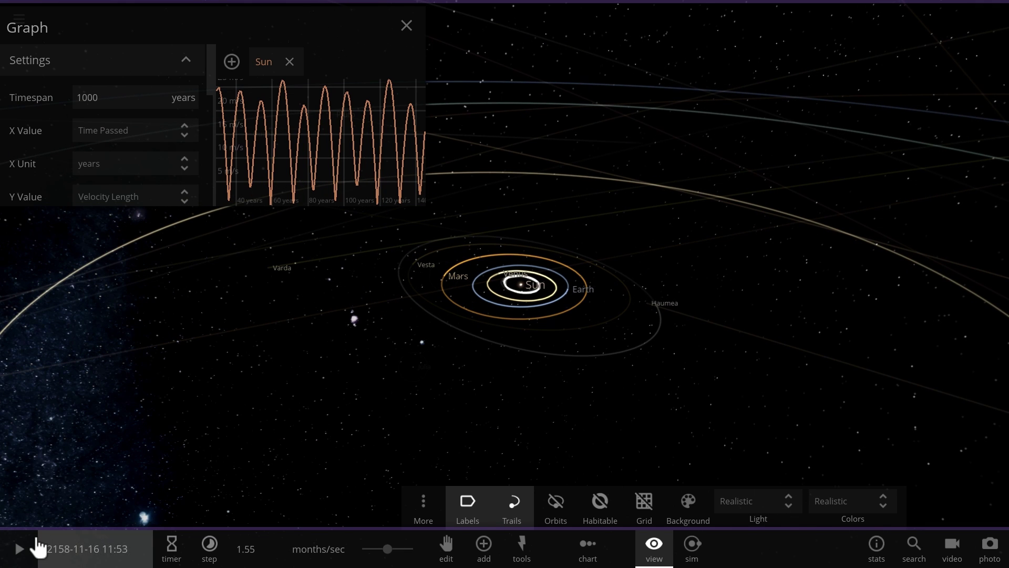
left_click(36, 542)
Step: Enlarge the speed graph to examine the Sun's speed without Jupiter, and shrink the graph window again
mouse_move(371, 182)
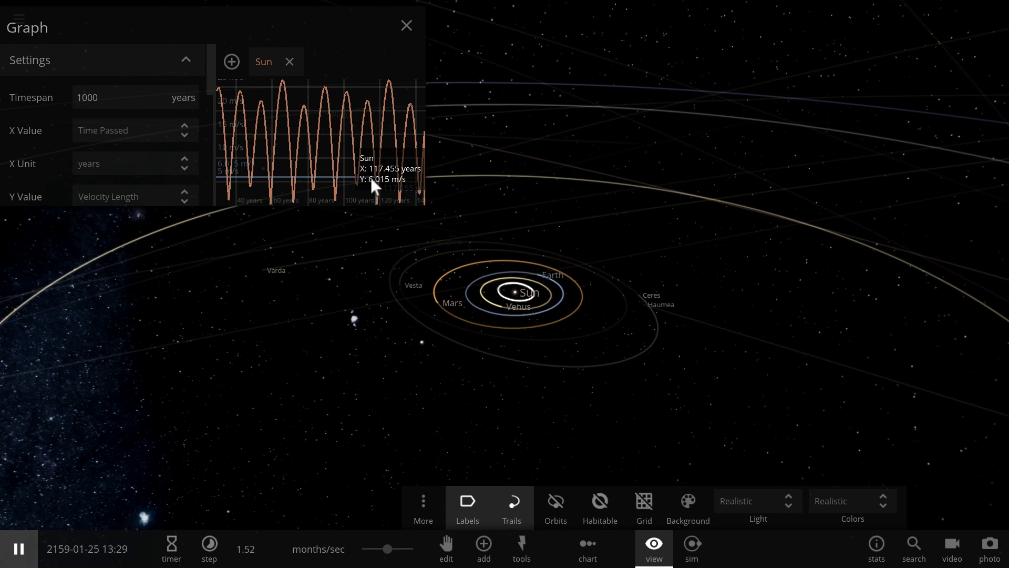
left_click_drag(428, 129, 683, 146)
left_click_drag(620, 208, 624, 373)
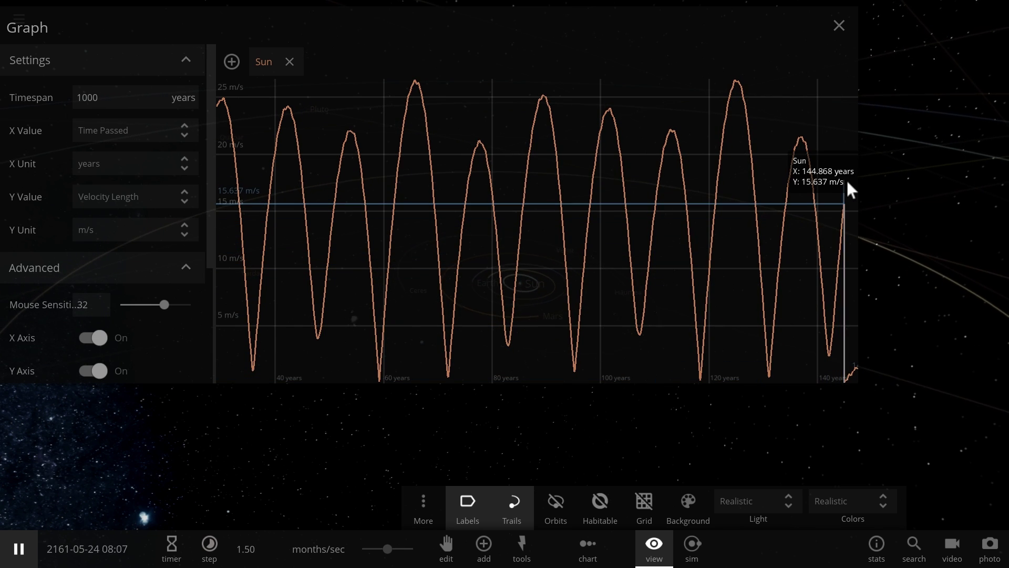
left_click_drag(859, 174, 426, 189)
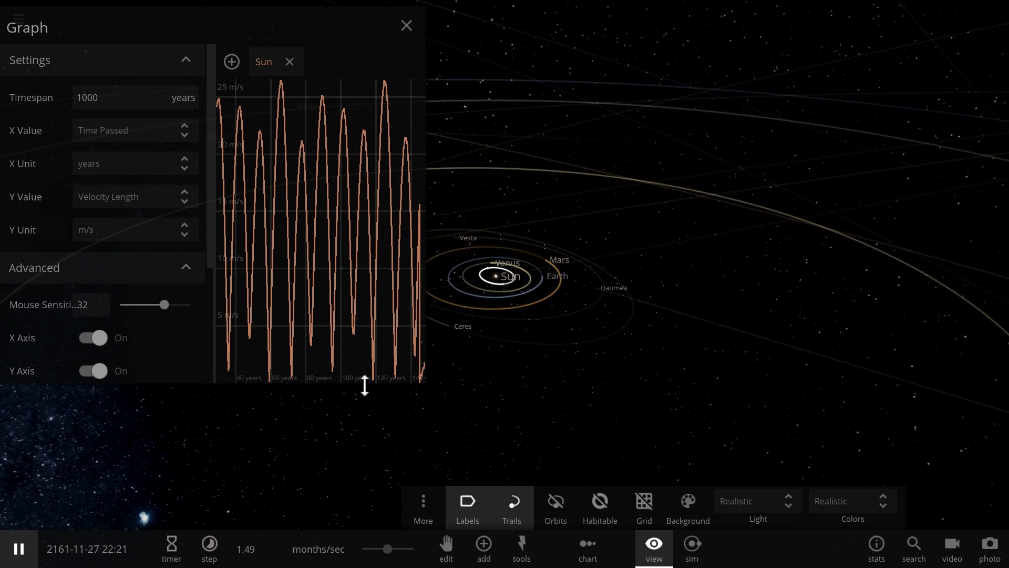
left_click_drag(365, 384, 369, 280)
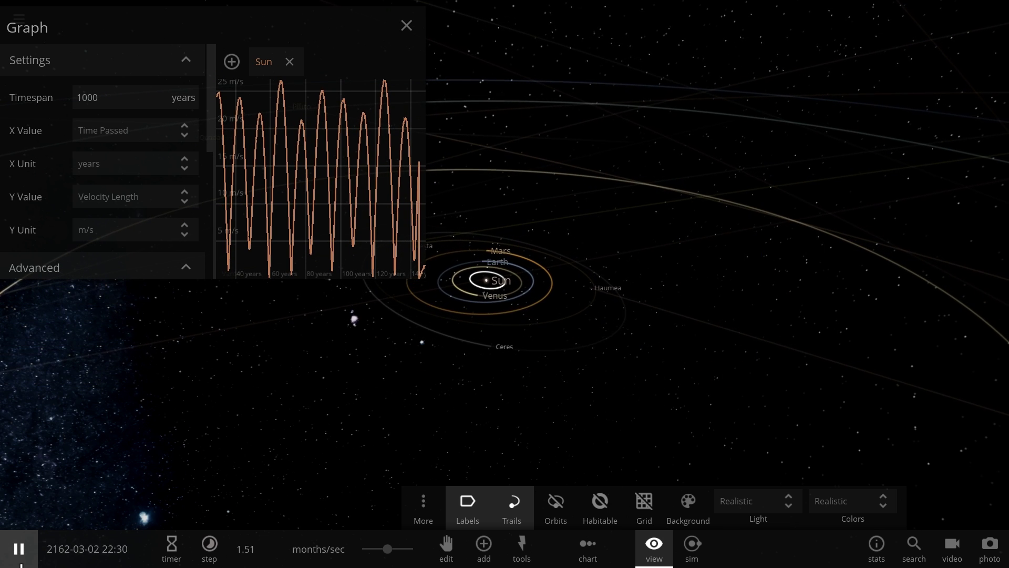
Step: Pause the simulation and set the Sun's speed to 0 m/s in its properties
left_click(23, 558)
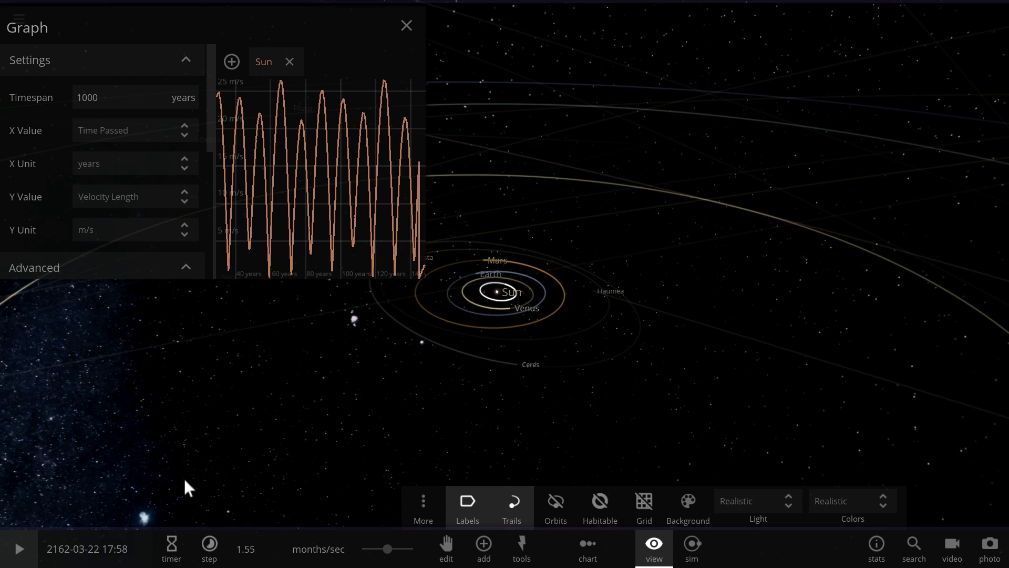
left_click(499, 291)
left_click(924, 254)
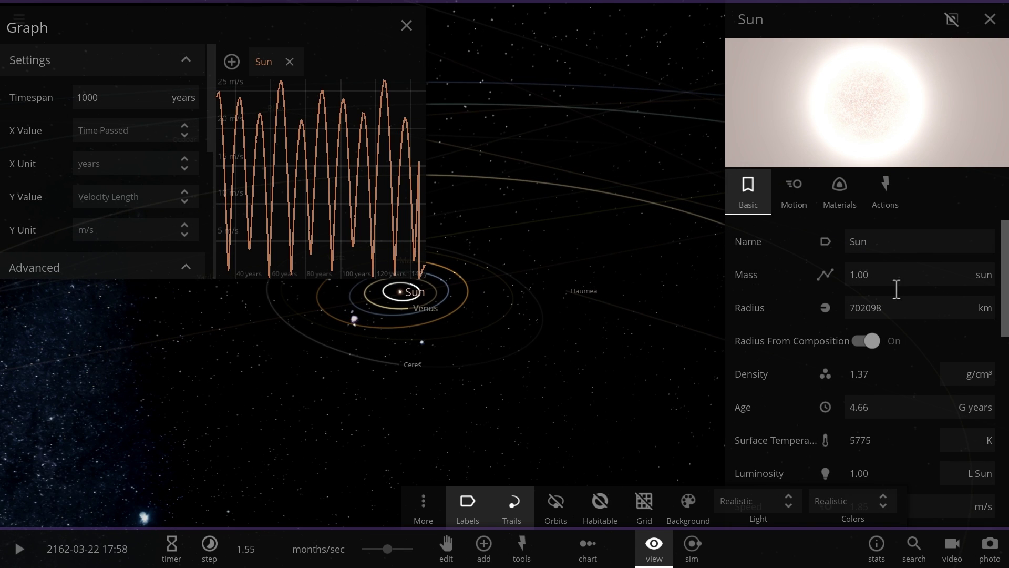
left_click(710, 375)
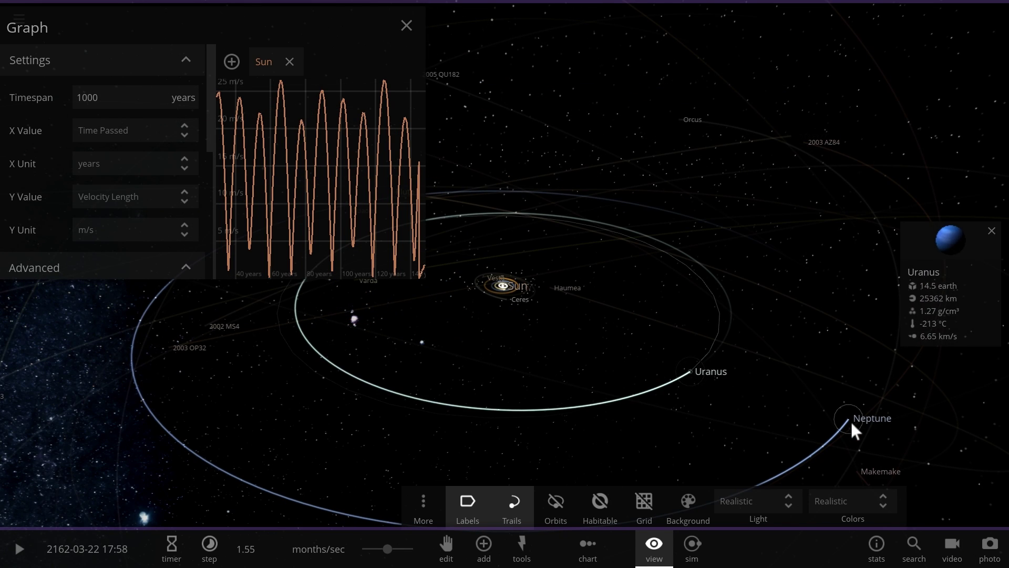
left_click(851, 421)
left_click(618, 306)
scroll(593, 303, "up", 10)
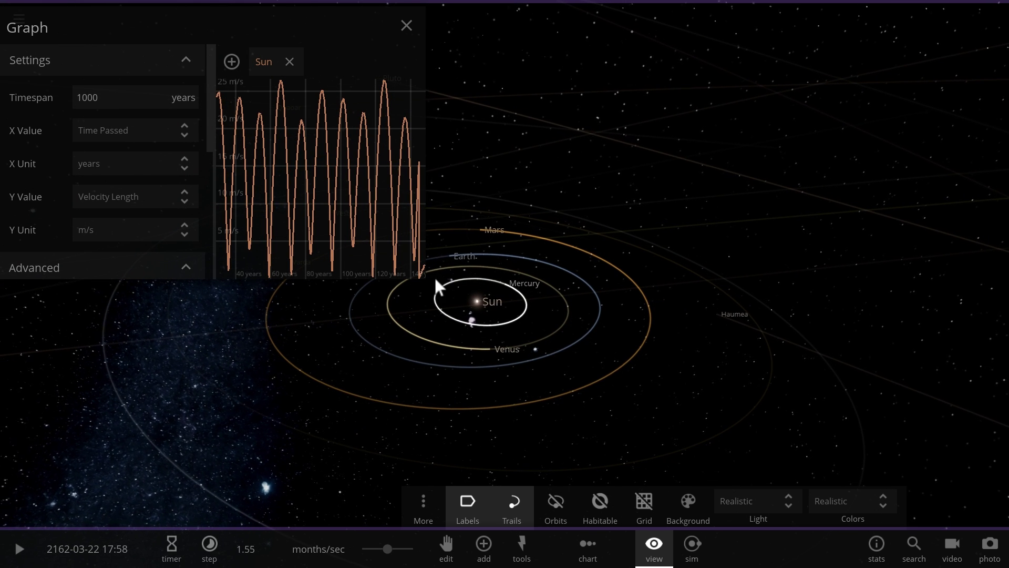
Step: Close the old speed graph and open a new one for the Sun's speed in its own window
left_click(406, 32)
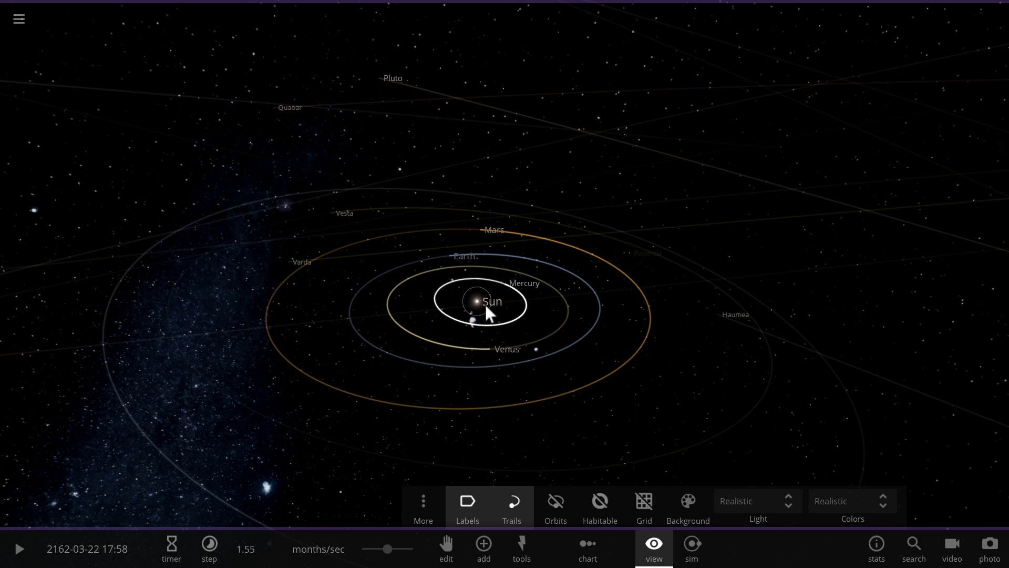
left_click(485, 305)
left_click(920, 256)
scroll(819, 347, "down", 2)
left_click(825, 400)
left_click(985, 431)
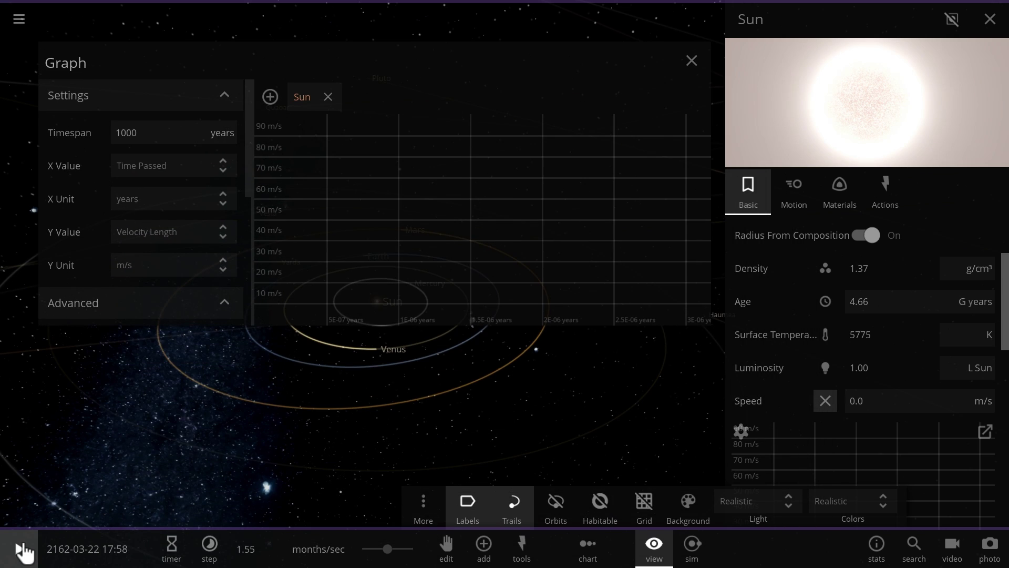
Step: Resume the simulation, close the Sun's properties and examine the new speed curve
left_click(21, 549)
left_click(990, 19)
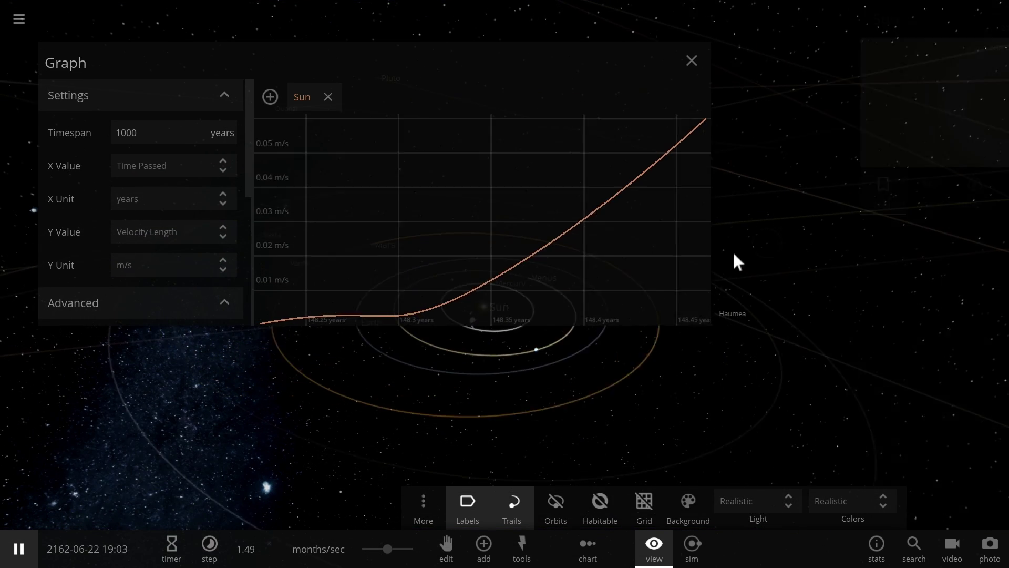
mouse_move(609, 194)
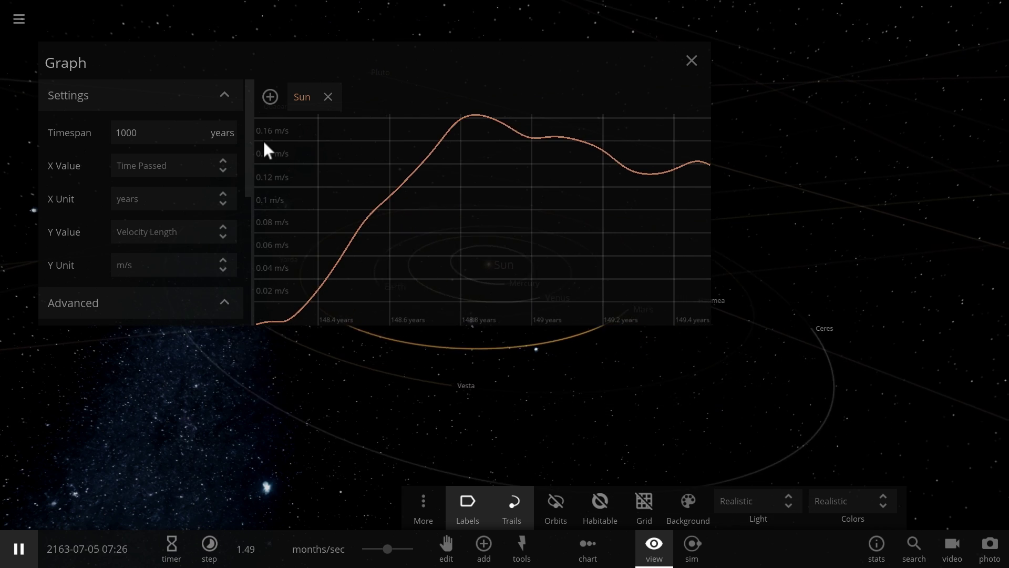
Step: Examine the Sun's speed curve over several years and pause the simulation
mouse_move(380, 167)
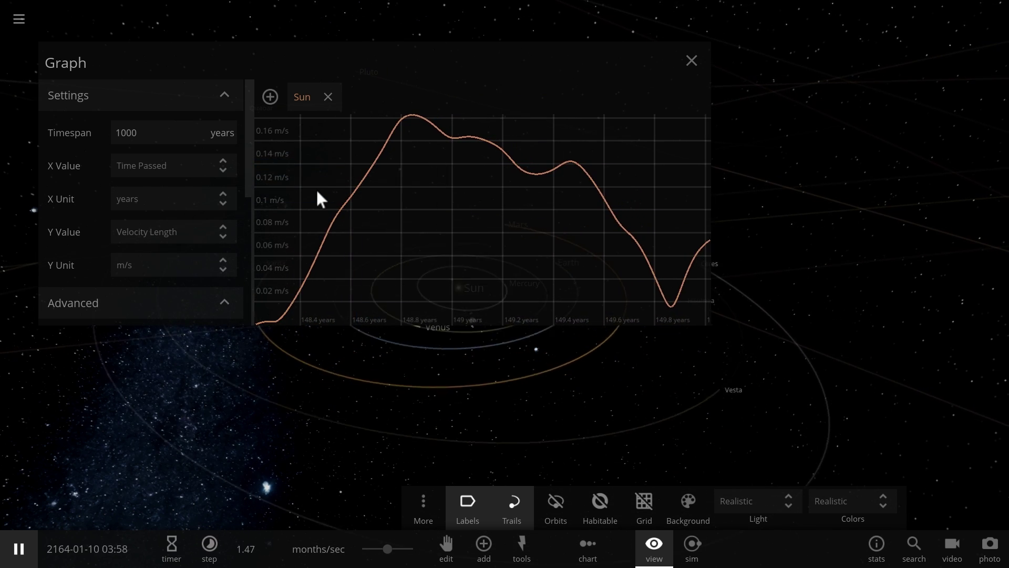
mouse_move(317, 190)
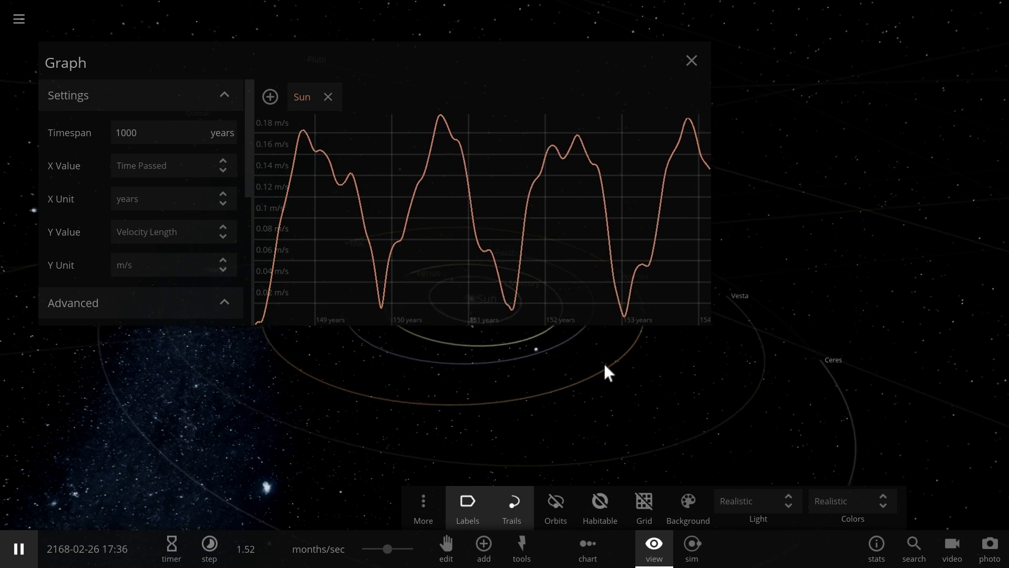
left_click(15, 548)
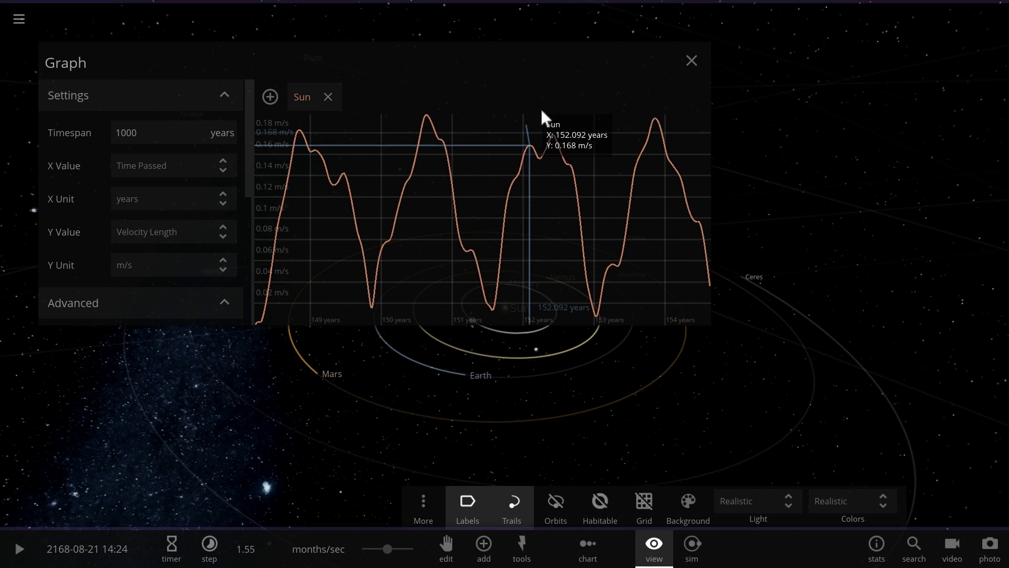
Step: Shrink the graph window to uncover the inner orbits, and delete the inner planets, including Mars
left_click_drag(541, 63, 515, 86)
left_click_drag(685, 352, 472, 270)
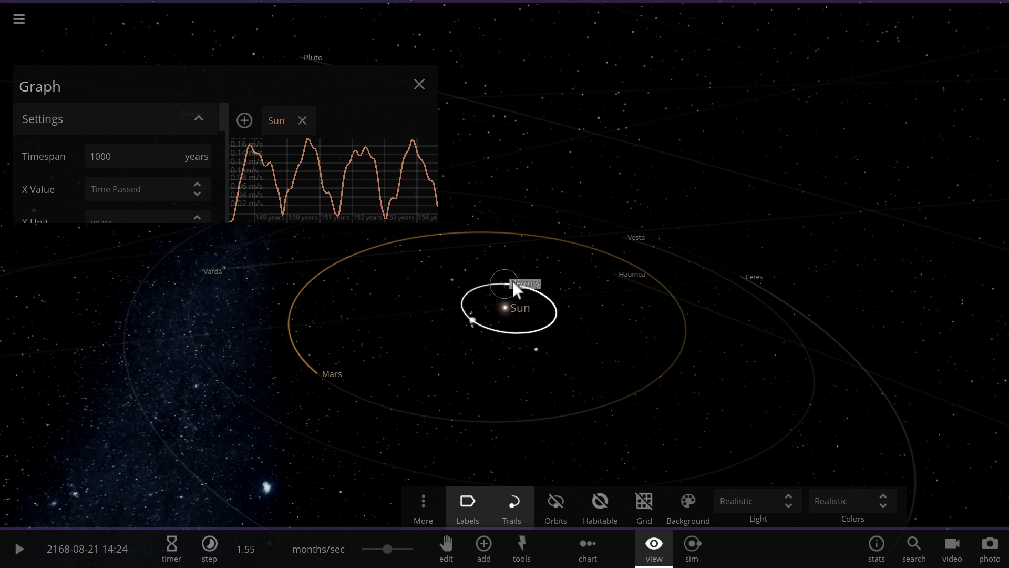
left_click(329, 371)
key("Delete")
scroll(448, 337, "down", 1)
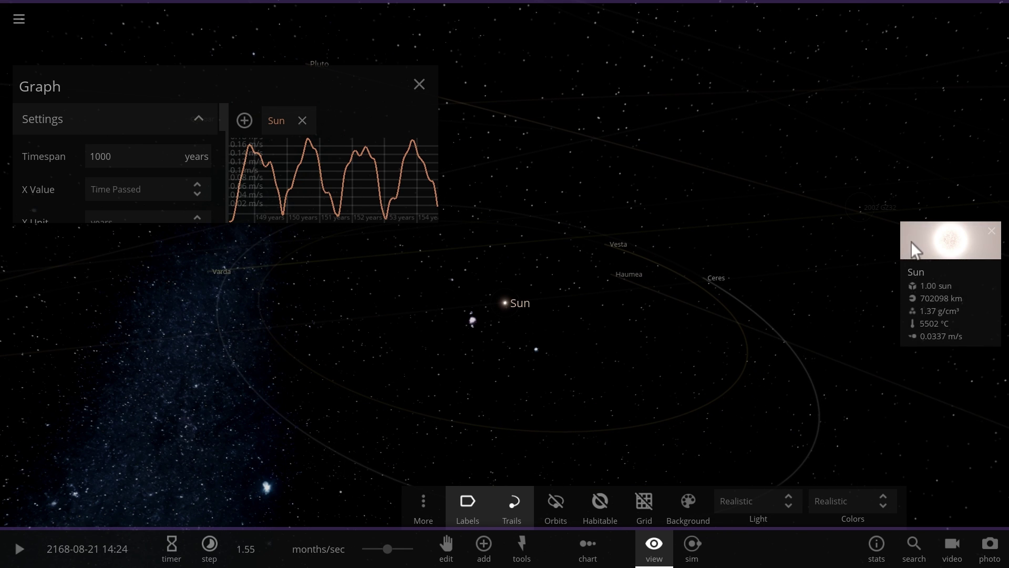
Step: Zero the Sun's speed and resume the simulation with an enlarged speed graph
left_click(913, 248)
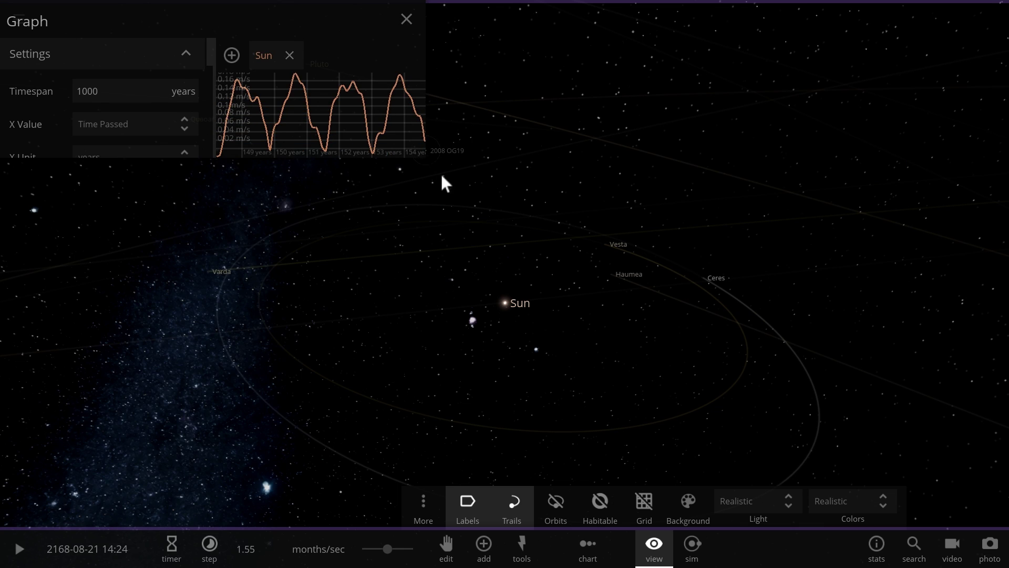
left_click_drag(442, 176, 719, 369)
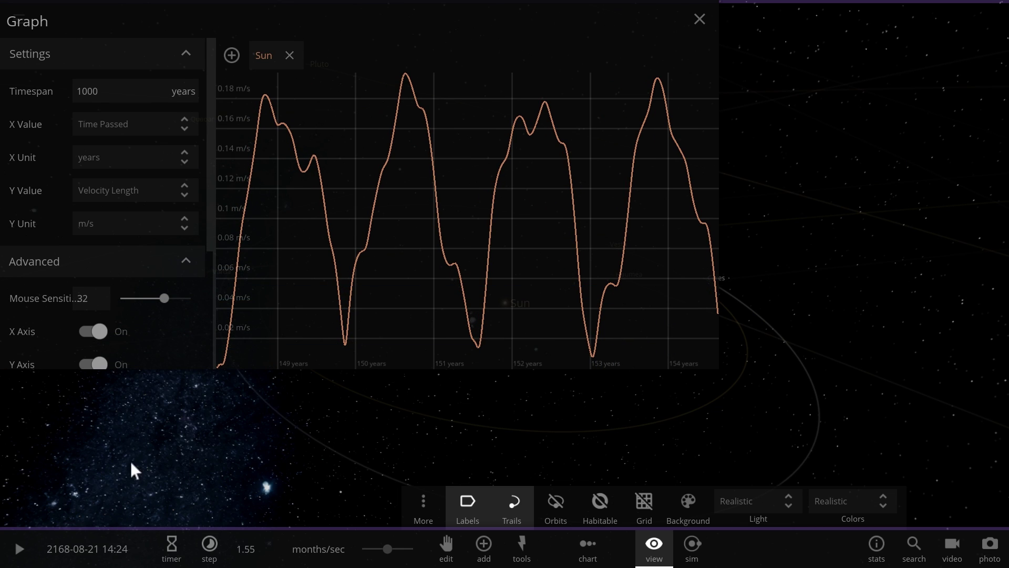
left_click(19, 549)
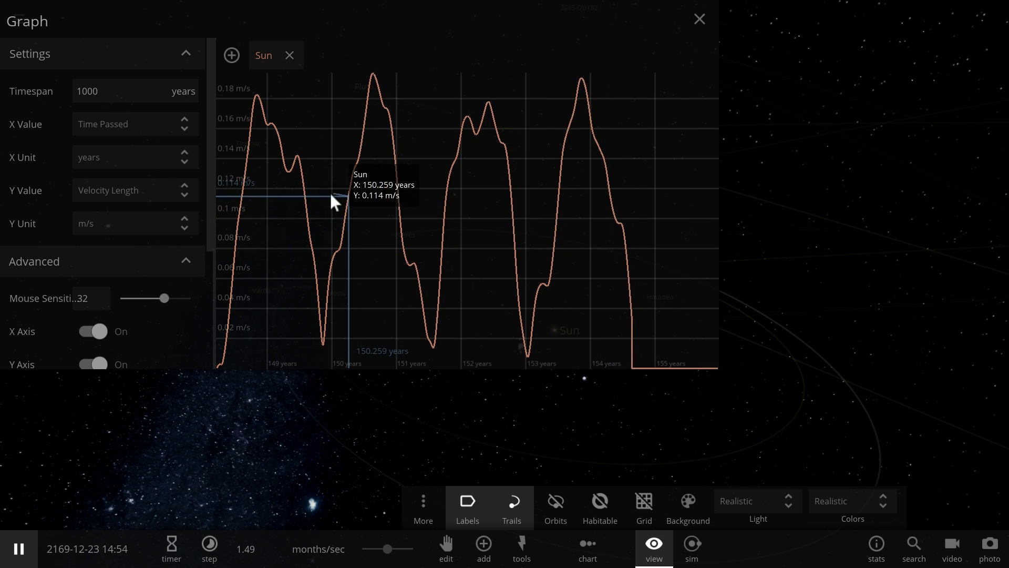
Step: Close the old speed graph and, with the simulation paused, open a new graph of the Sun's speed in its own window
left_click_drag(702, 27, 764, 156)
key("Escape")
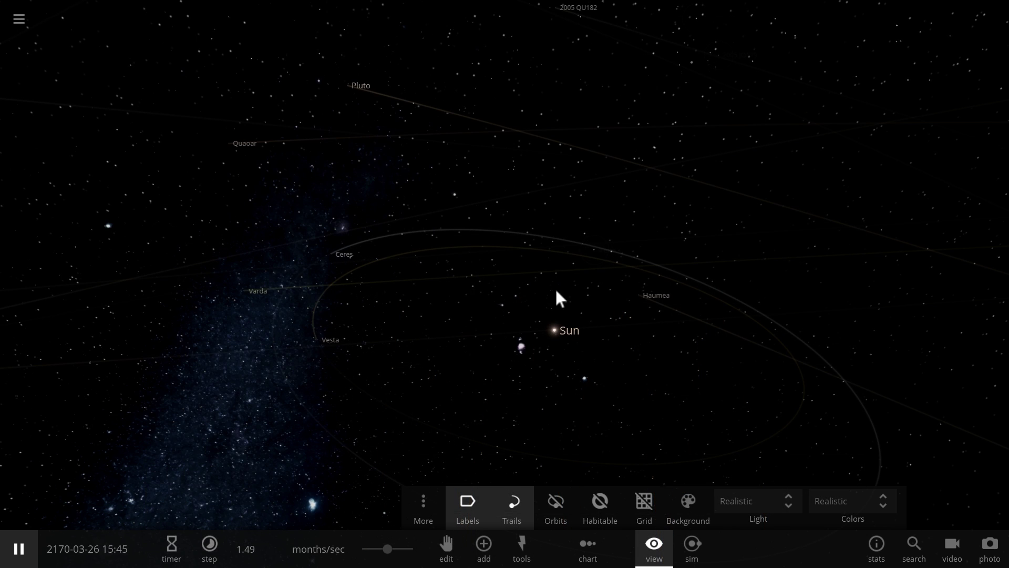
left_click(547, 331)
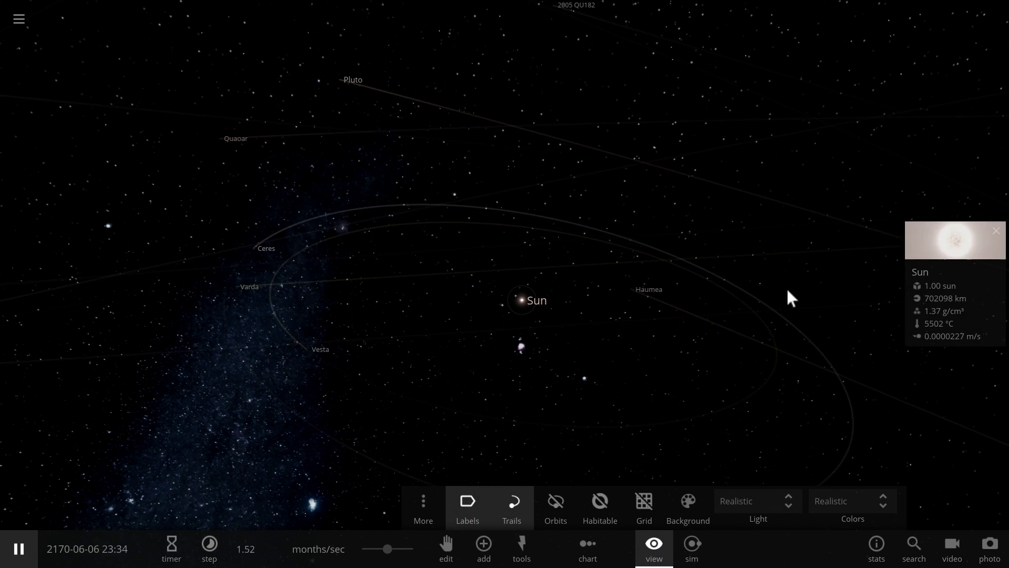
left_click(925, 239)
scroll(884, 364, "down", 1)
key("space")
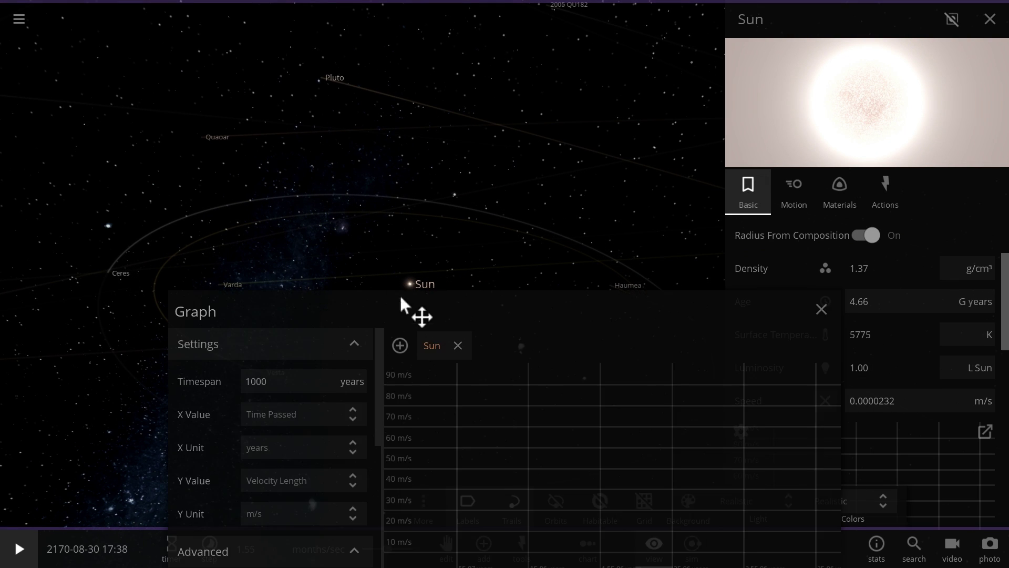
left_click_drag(399, 295, 261, 50)
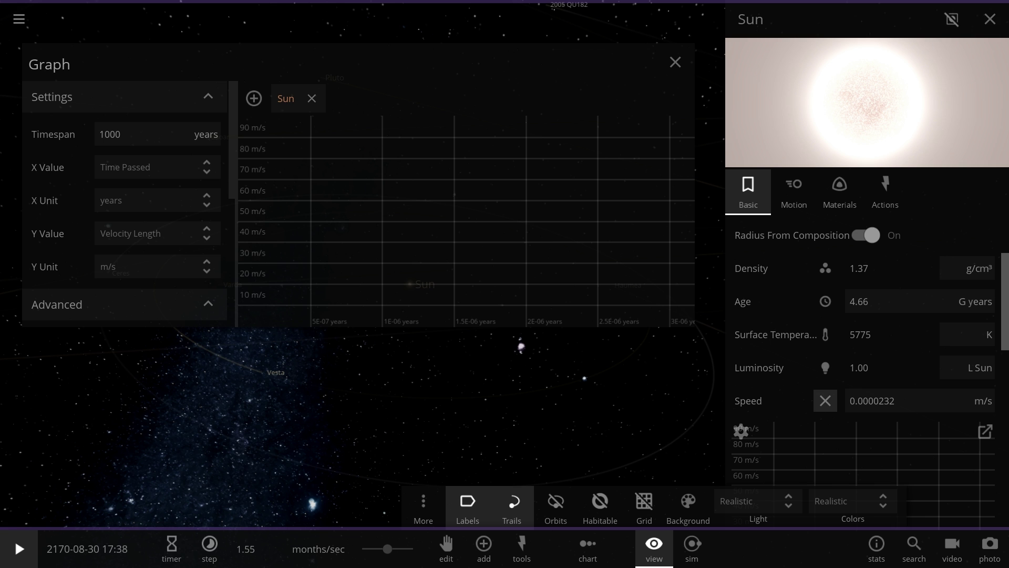
Step: Close the Sun's properties and resume the simulation with the new speed graph enlarged
left_click(990, 19)
left_click(13, 552)
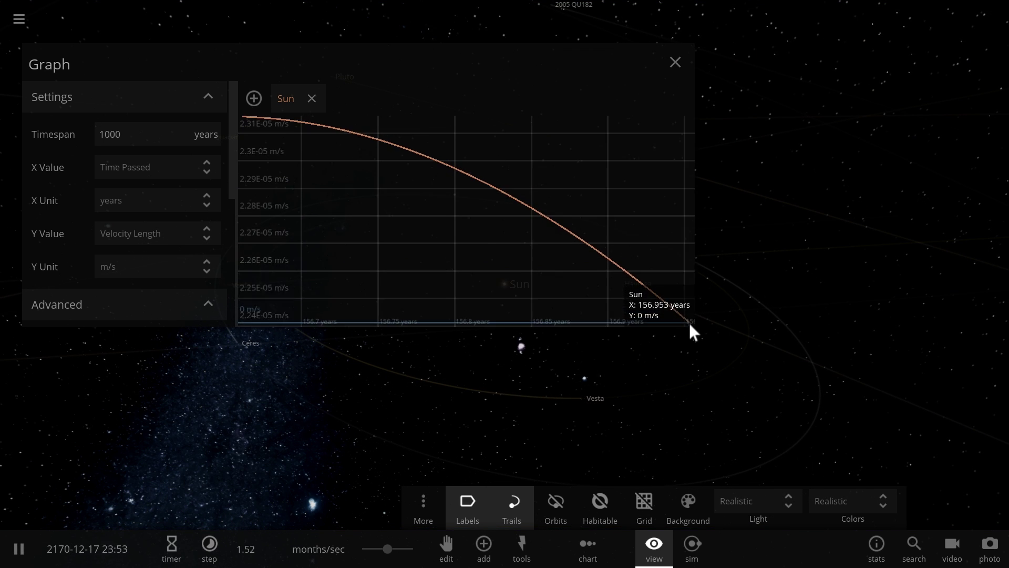
left_click_drag(694, 330, 796, 405)
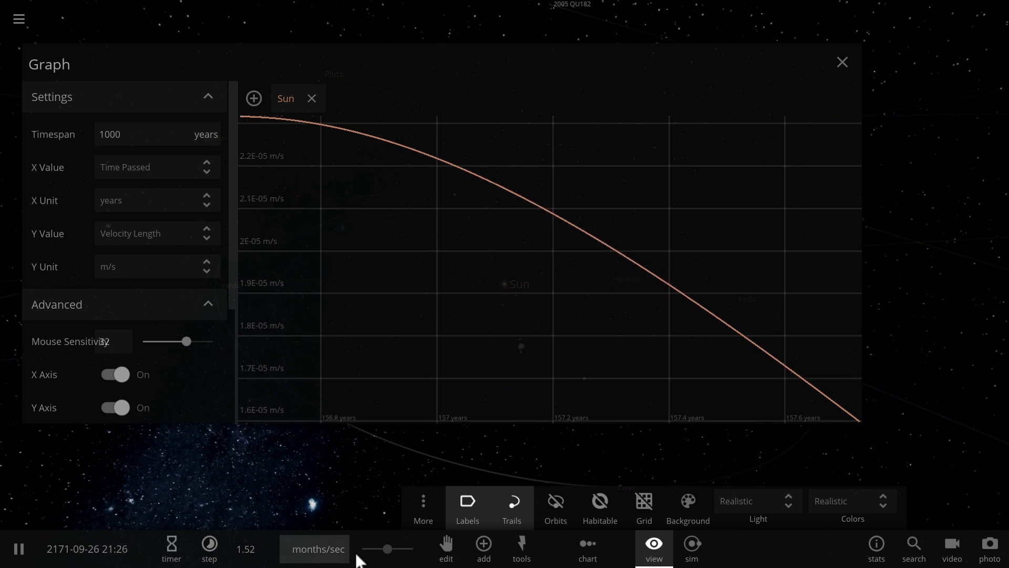
Step: Speed up the simulation to about 3.7 years/sec to extend the Sun's speed curve
left_click_drag(386, 550, 415, 536)
mouse_move(411, 369)
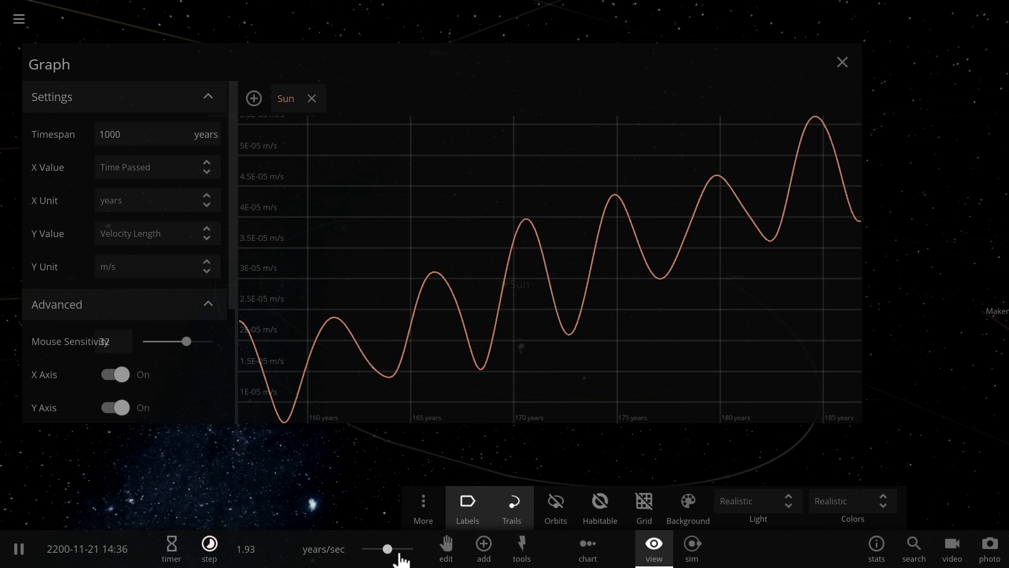
left_click_drag(400, 554, 402, 554)
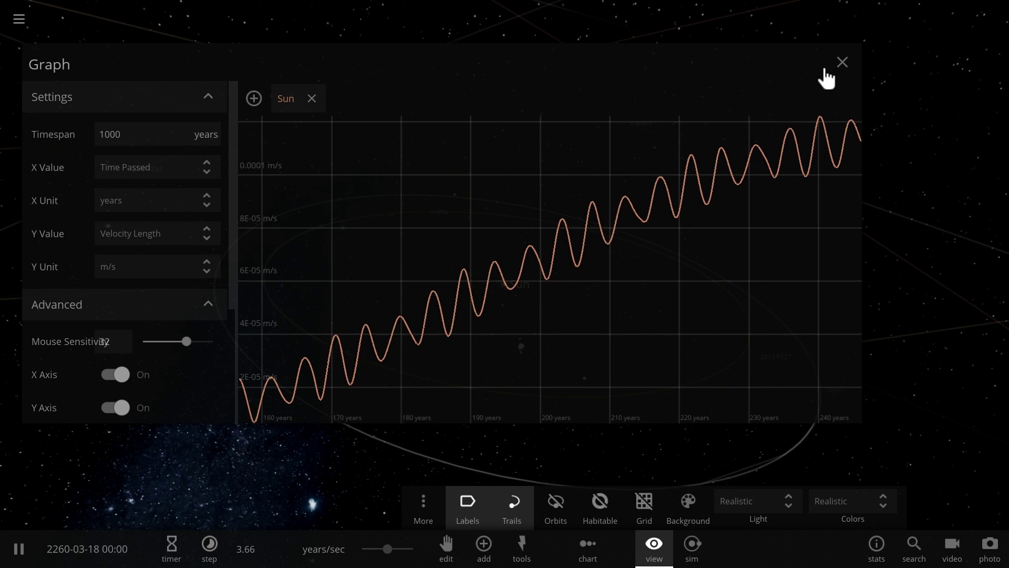
Step: Close the speed graph and examine the orbits of the remaining outer bodies around the Sun from several distances and angles
left_click(839, 67)
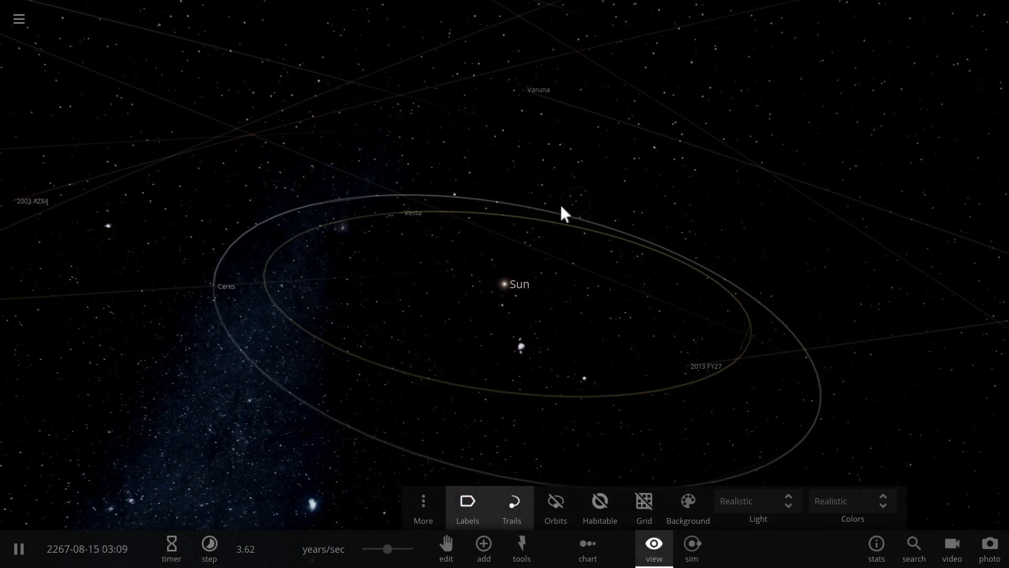
left_click_drag(548, 205, 493, 210)
scroll(566, 215, "down", 5)
scroll(495, 213, "down", 4)
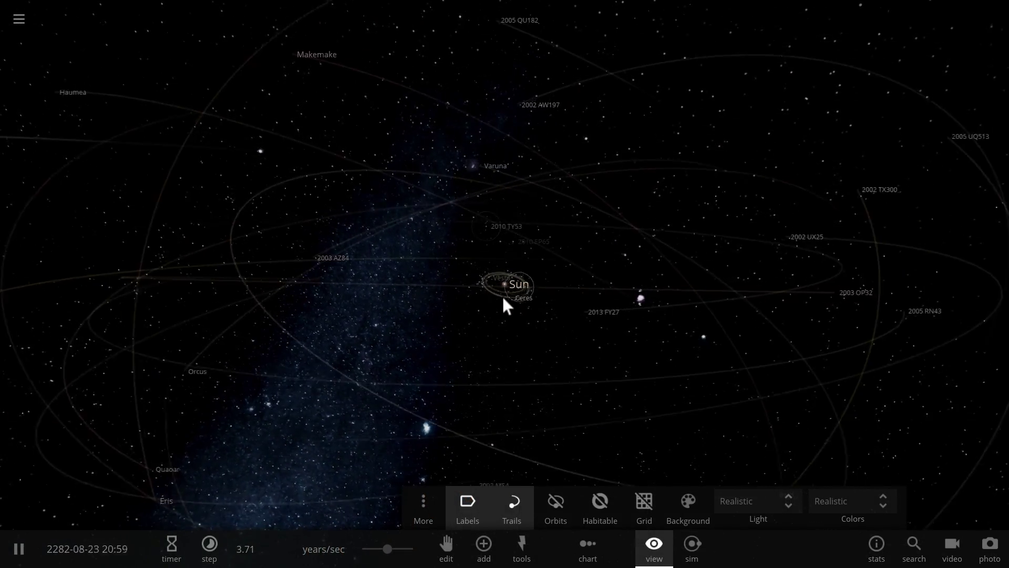
scroll(503, 294, "down", 5)
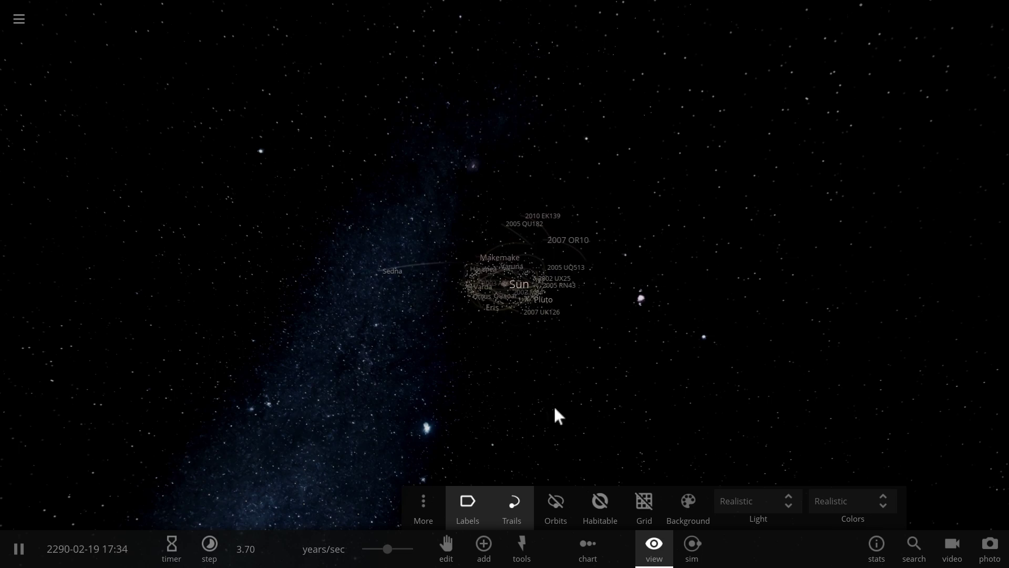
left_click_drag(570, 371, 496, 397)
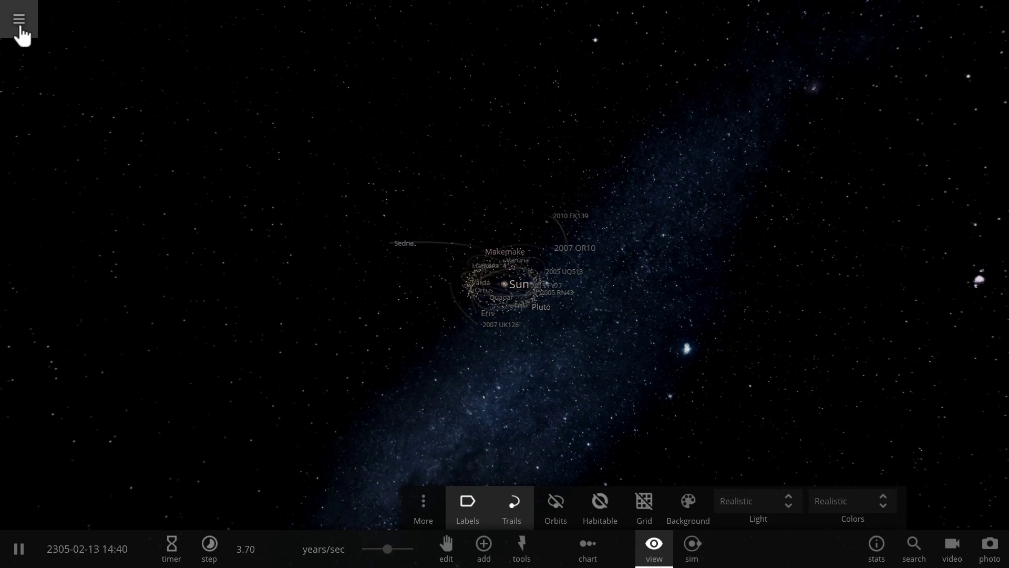
scroll(597, 271, "up", 5)
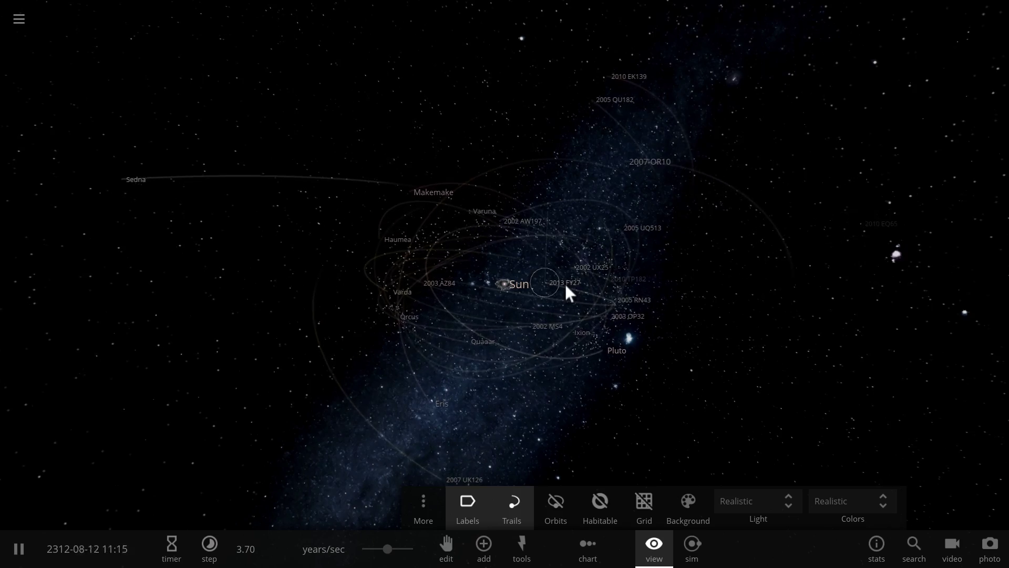
left_click_drag(565, 285, 500, 311)
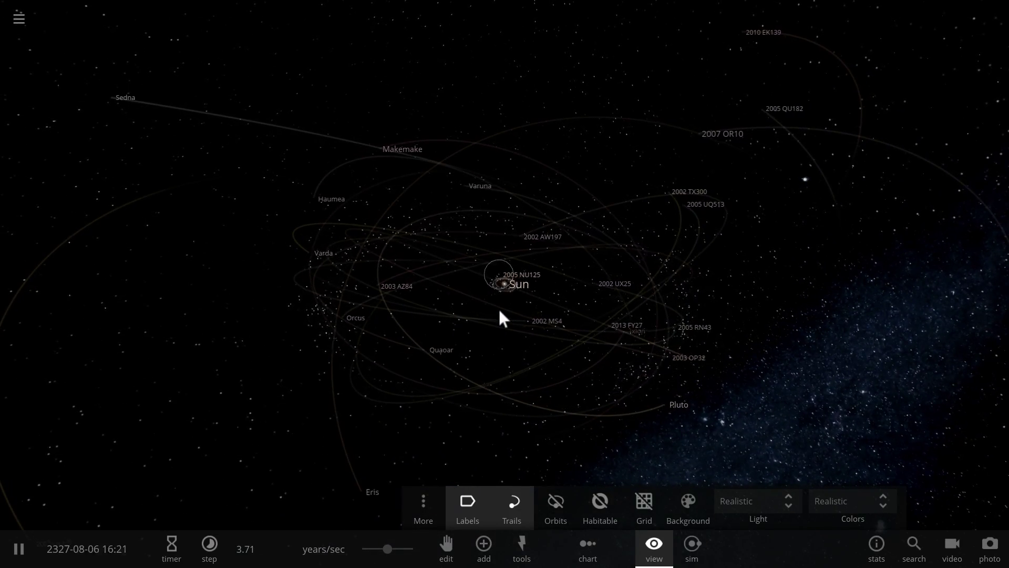
scroll(500, 311, "up", 3)
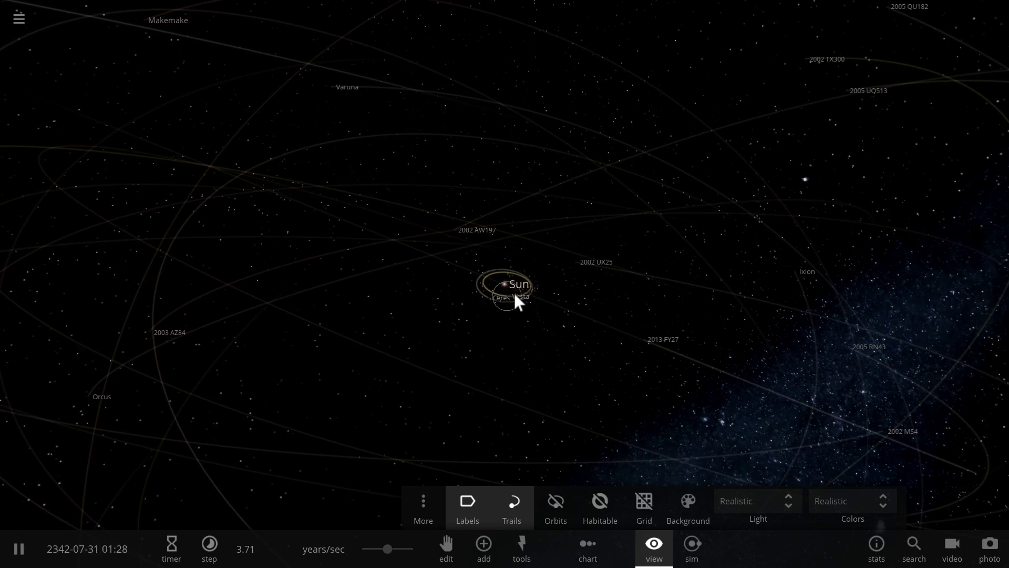
scroll(555, 323, "down", 5)
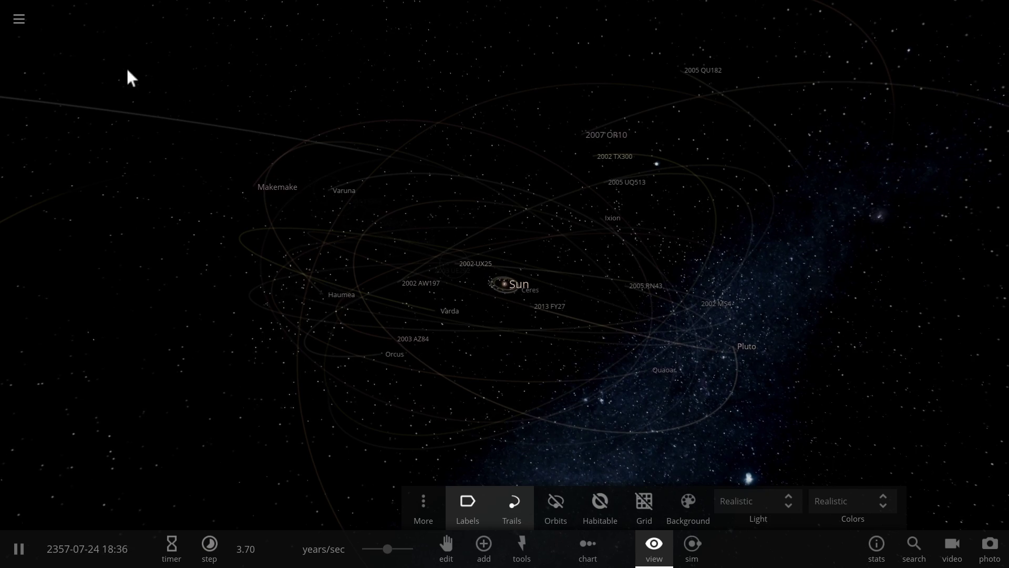
Step: Start a new empty simulation
left_click(20, 22)
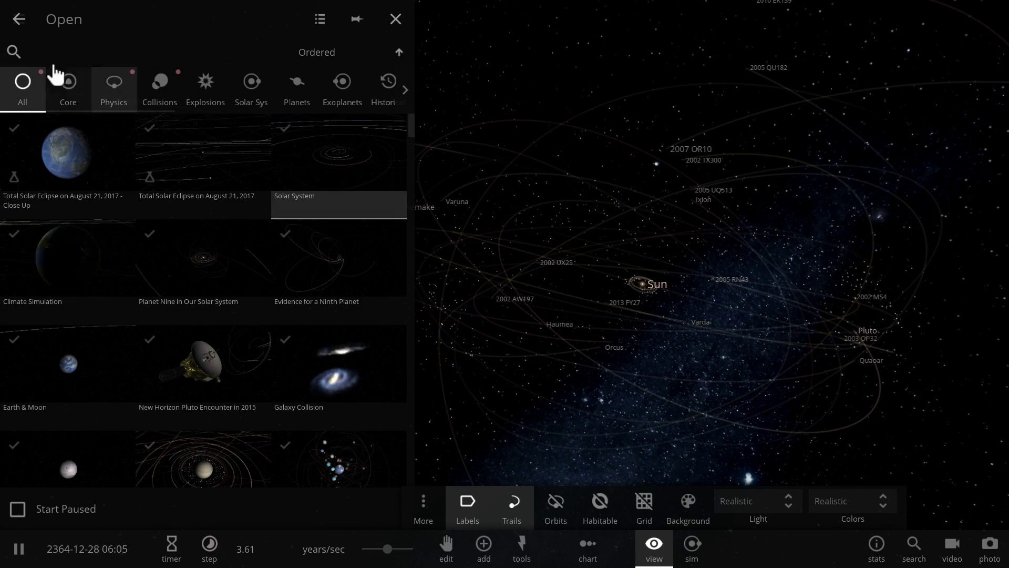
left_click(21, 22)
left_click(106, 164)
Step: Add the Sun from the star catalogue to the empty simulation
left_click(483, 547)
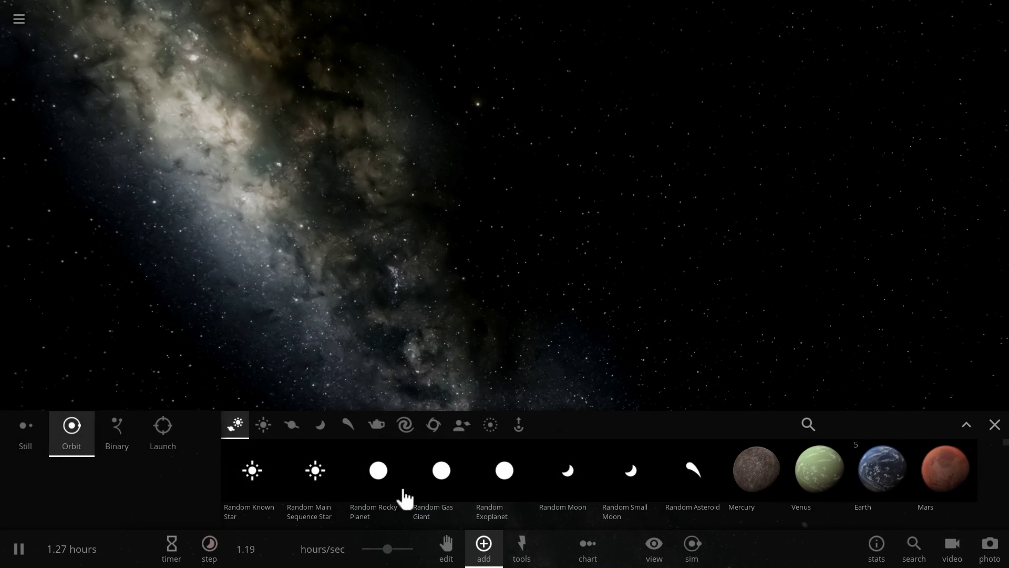
left_click(263, 425)
left_click(368, 481)
left_click(488, 218)
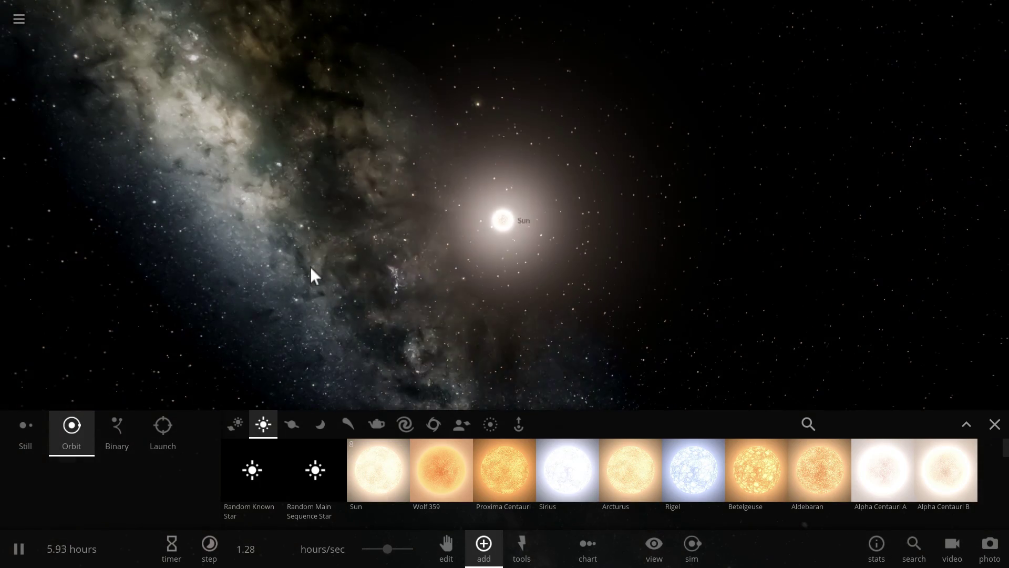
scroll(310, 280, "down", 4)
left_click_drag(388, 299, 423, 304)
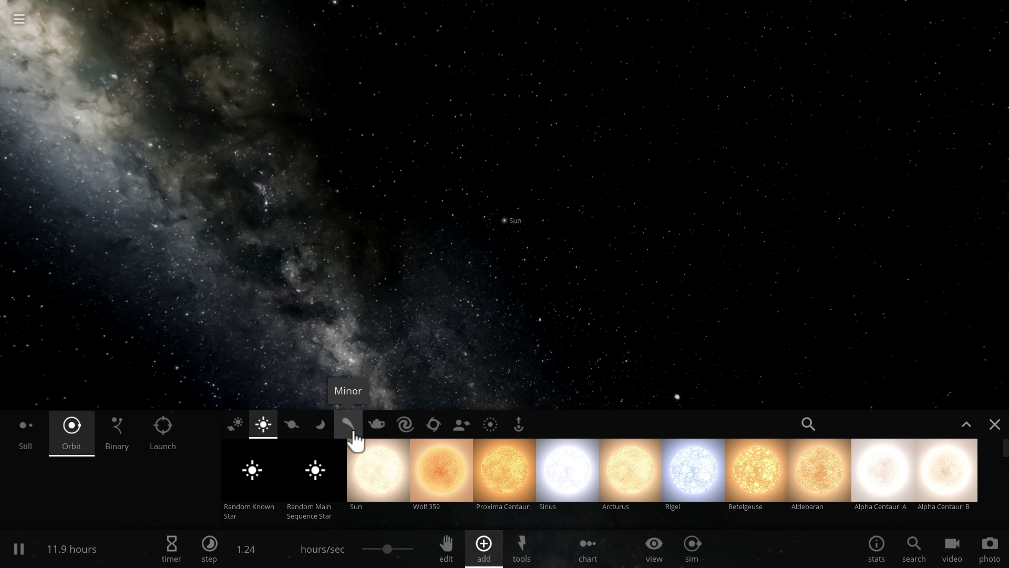
Step: Place Planet Nine in orbit around the Sun at a distance of about 409 AU
left_click(292, 424)
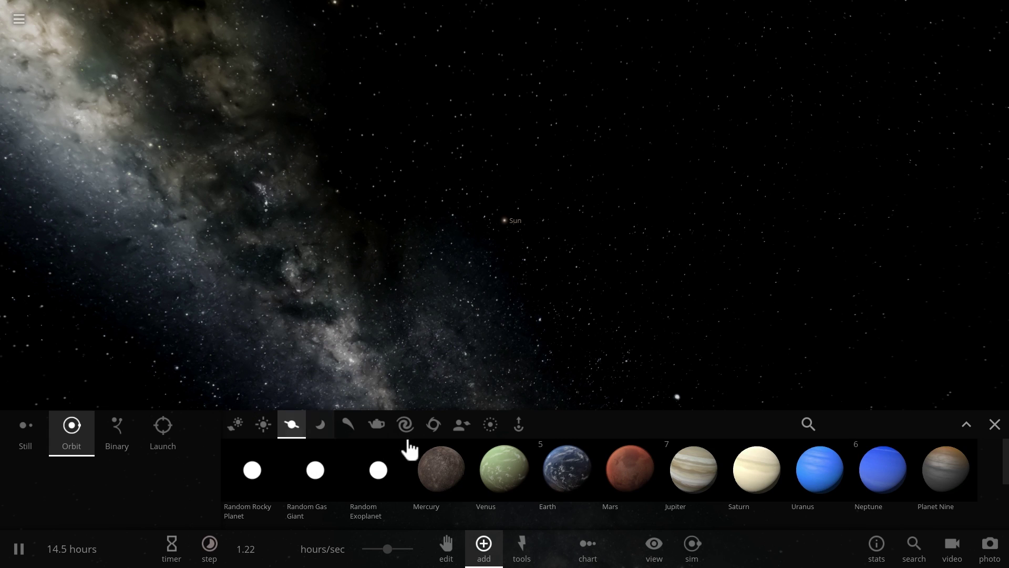
scroll(774, 475, "down", 1)
scroll(775, 473, "up", 1)
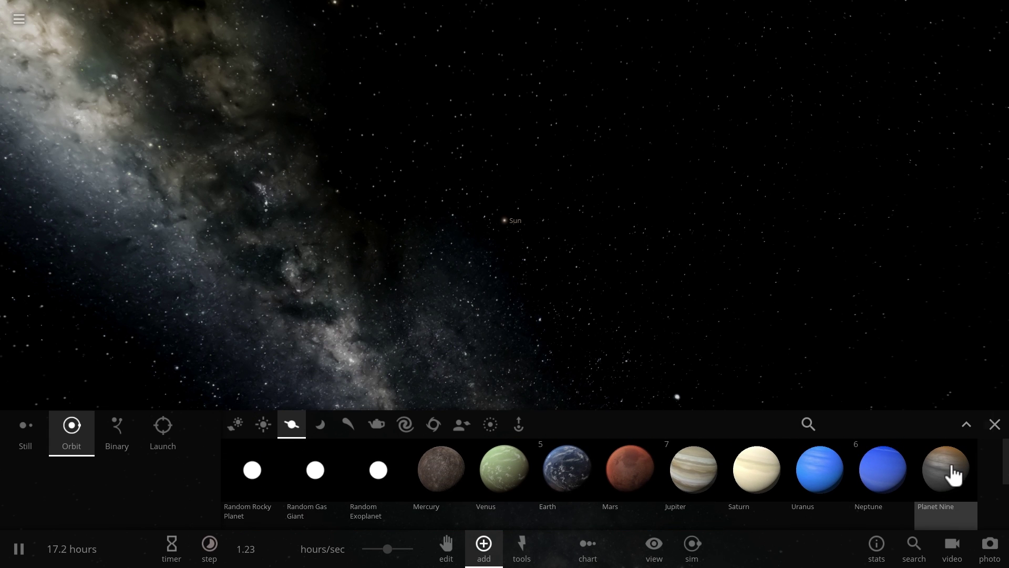
left_click(953, 474)
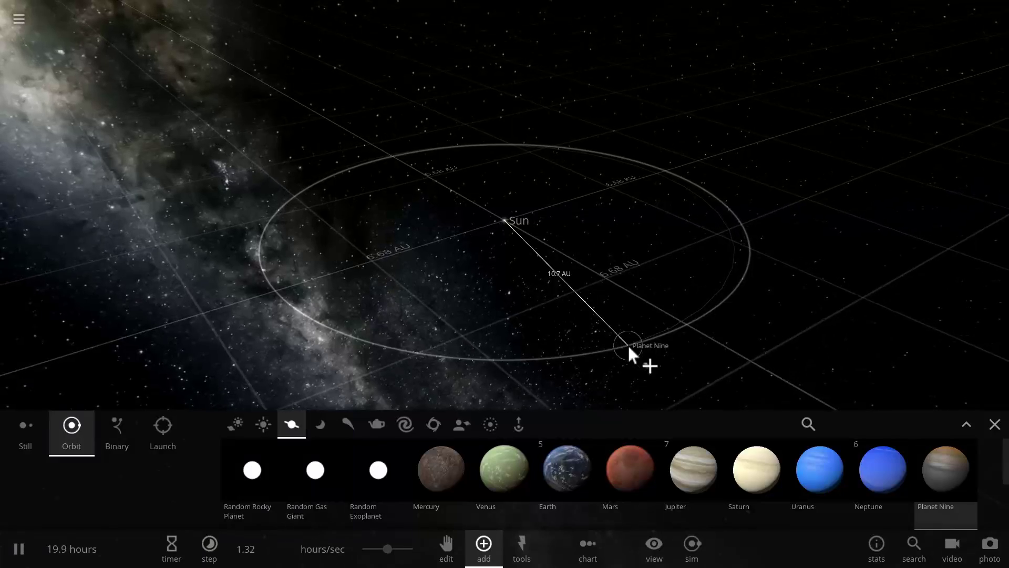
scroll(628, 345, "up", 2)
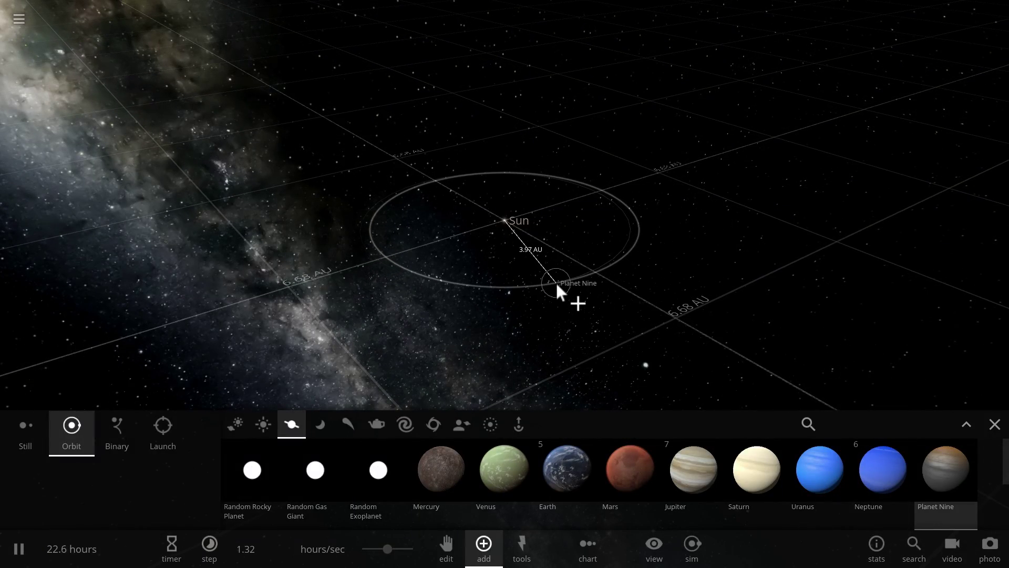
scroll(555, 280, "down", 5)
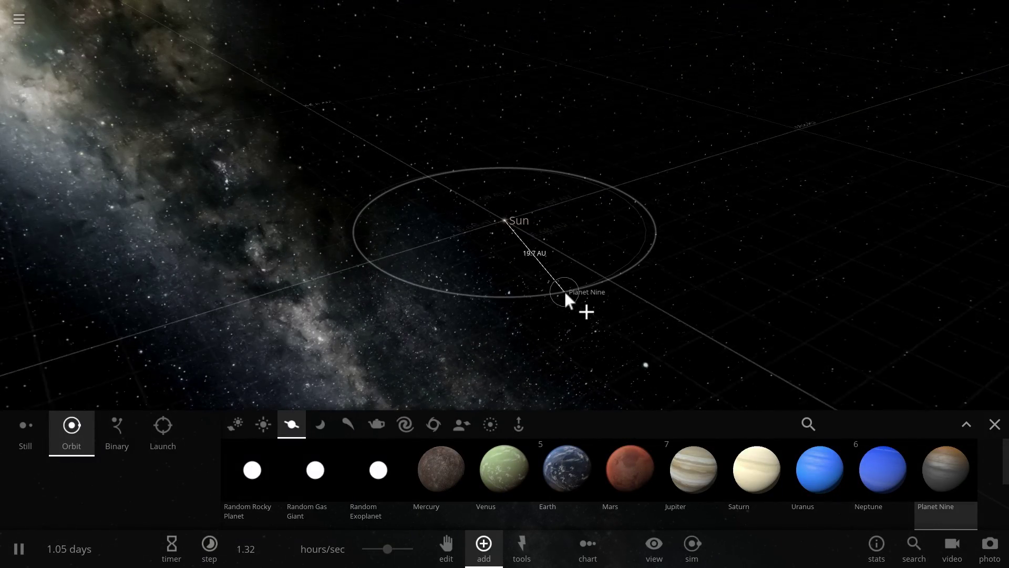
scroll(566, 292, "down", 5)
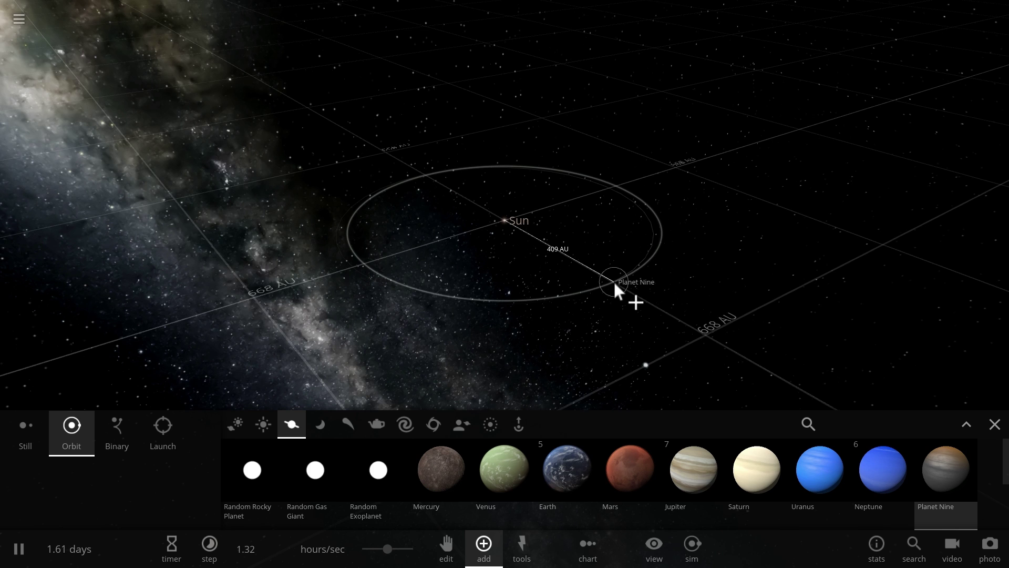
left_click(613, 282)
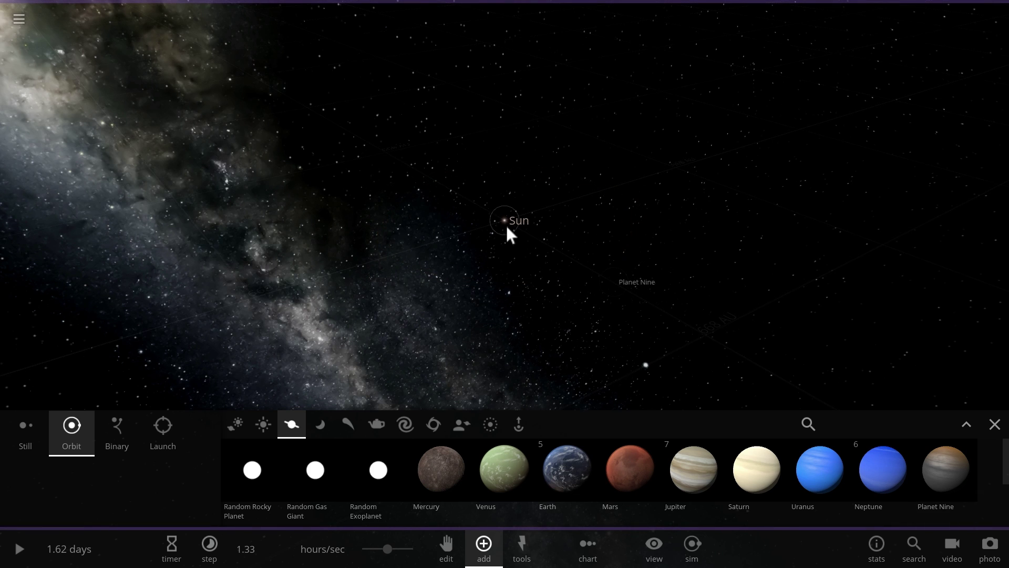
Step: Plot the Sun's speed in a separate graph window with a 1000-year timespan and start the simulation
left_click(935, 267)
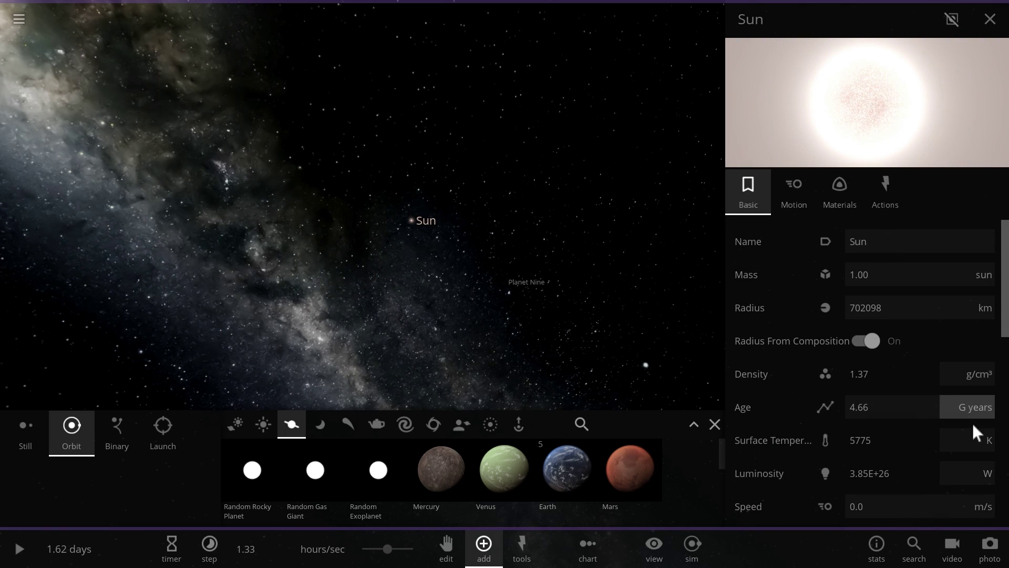
left_click(714, 425)
scroll(850, 393, "down", 2)
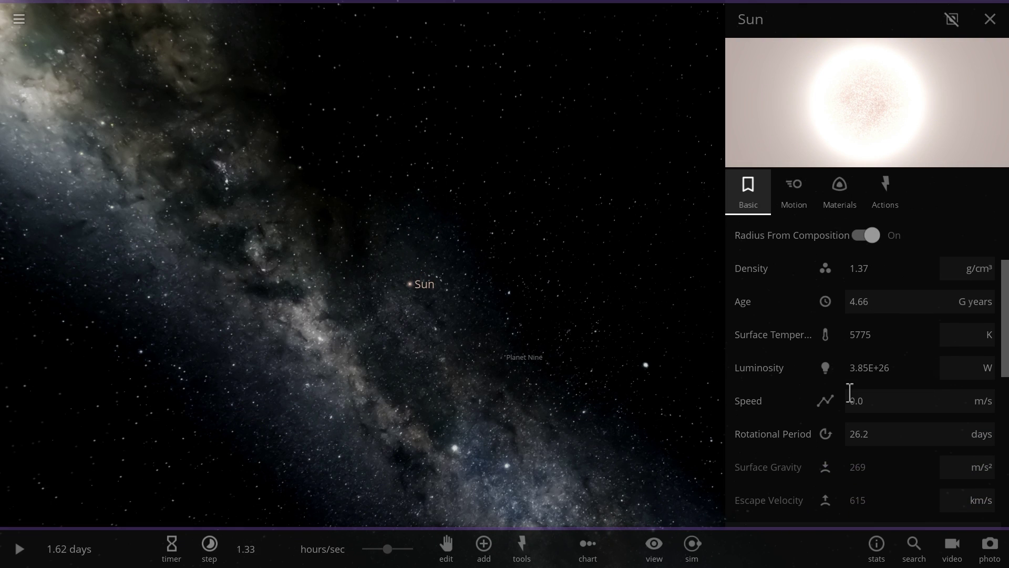
left_click(824, 404)
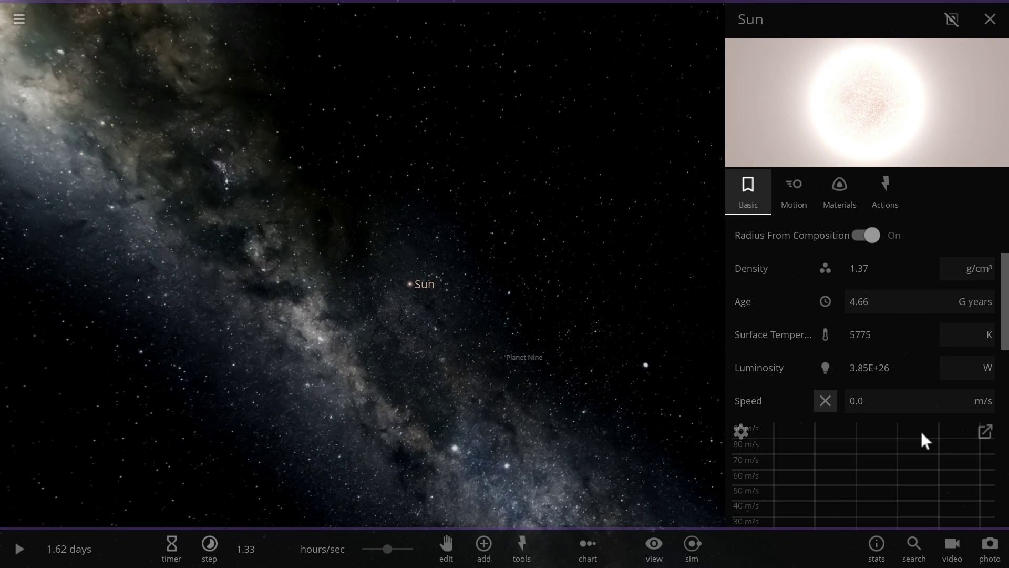
left_click(984, 433)
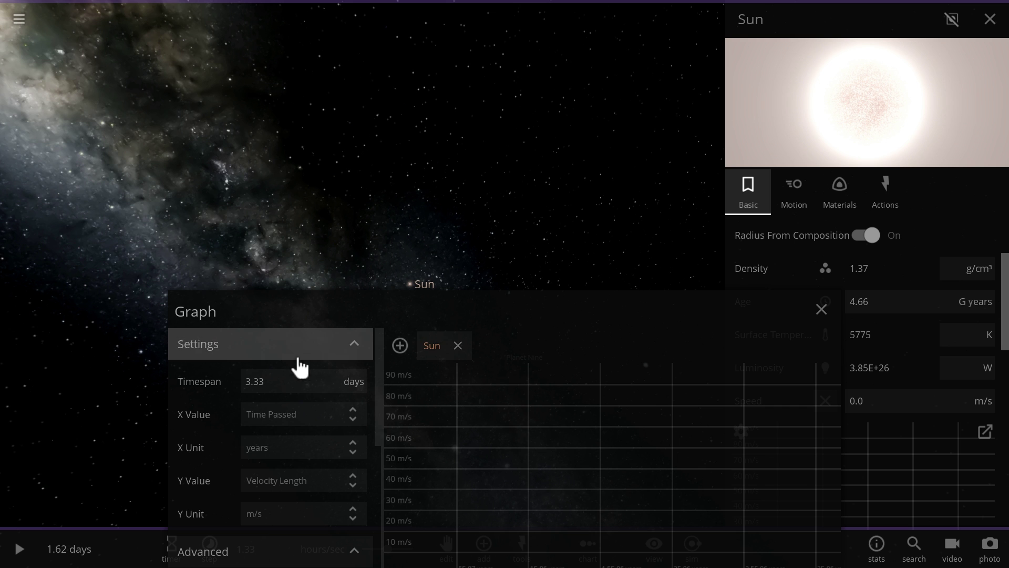
left_click(18, 548)
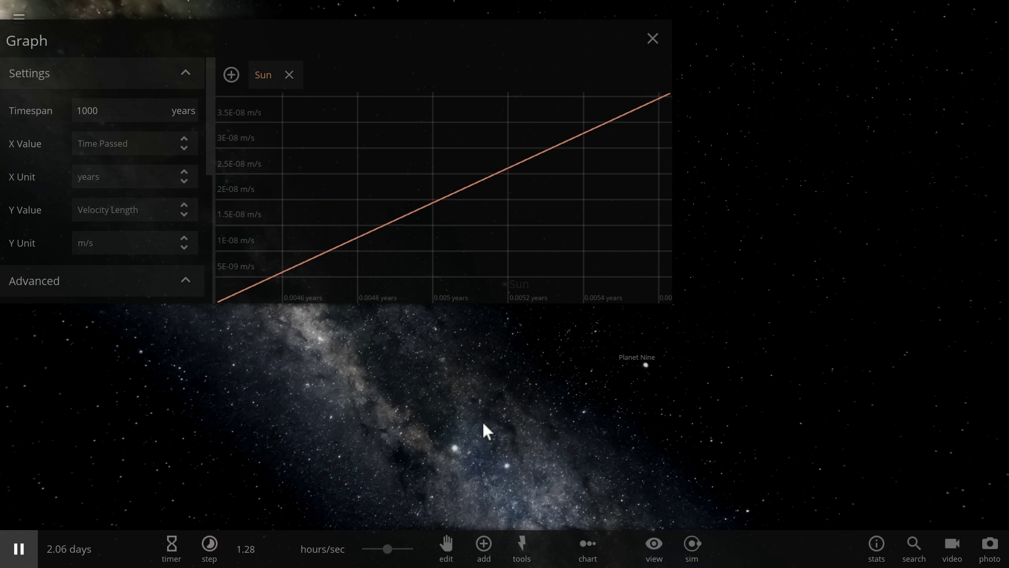
Step: Raise the simulation speed in stages to about 293 years per second while the Sun's speed is plotted
left_click_drag(482, 421, 447, 415)
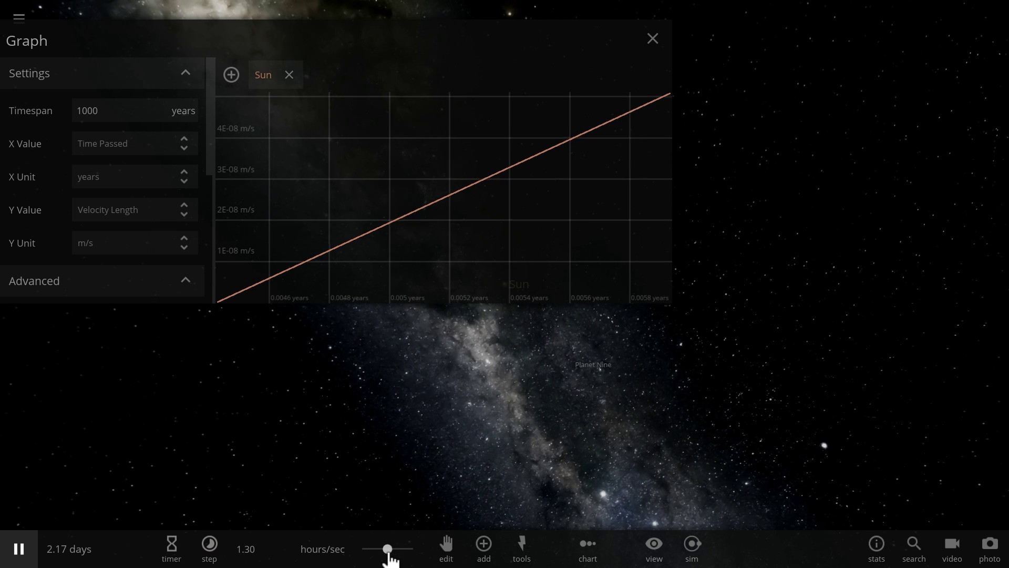
left_click(399, 555)
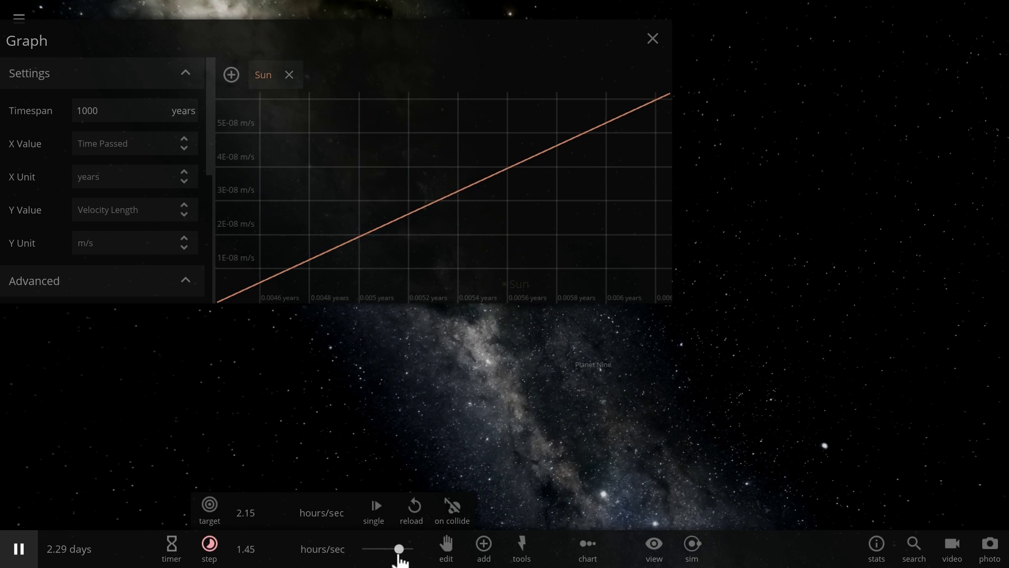
left_click_drag(399, 554, 399, 551)
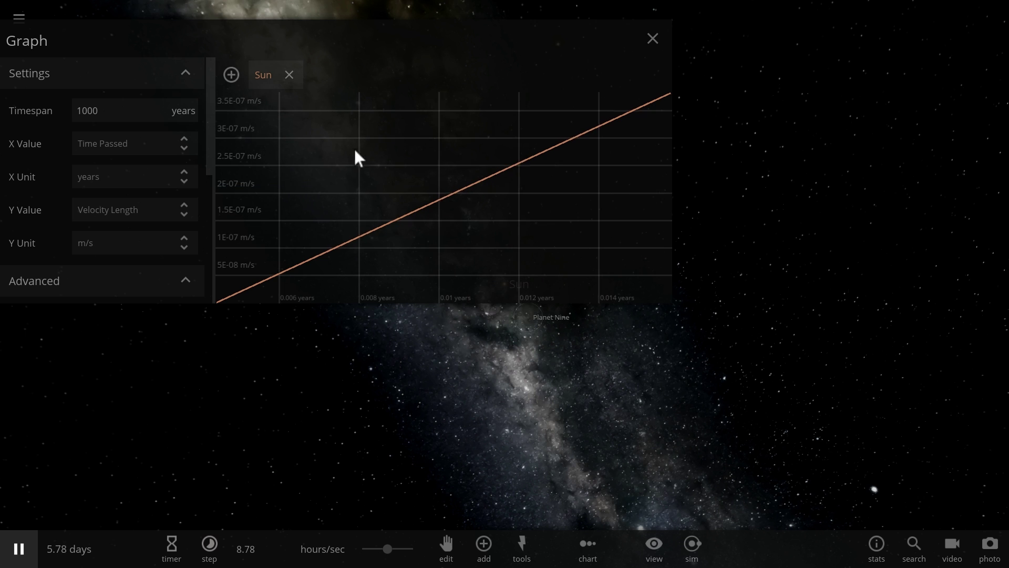
mouse_move(392, 559)
left_mouse_down()
mouse_move(412, 563)
mouse_move(388, 547)
mouse_move(406, 551)
left_mouse_up()
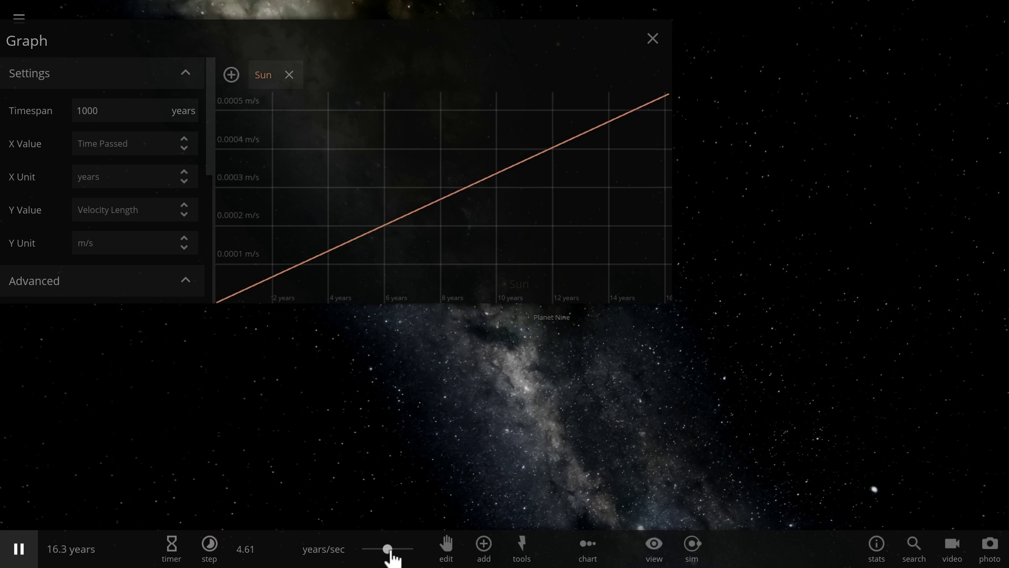
left_click_drag(392, 553, 408, 555)
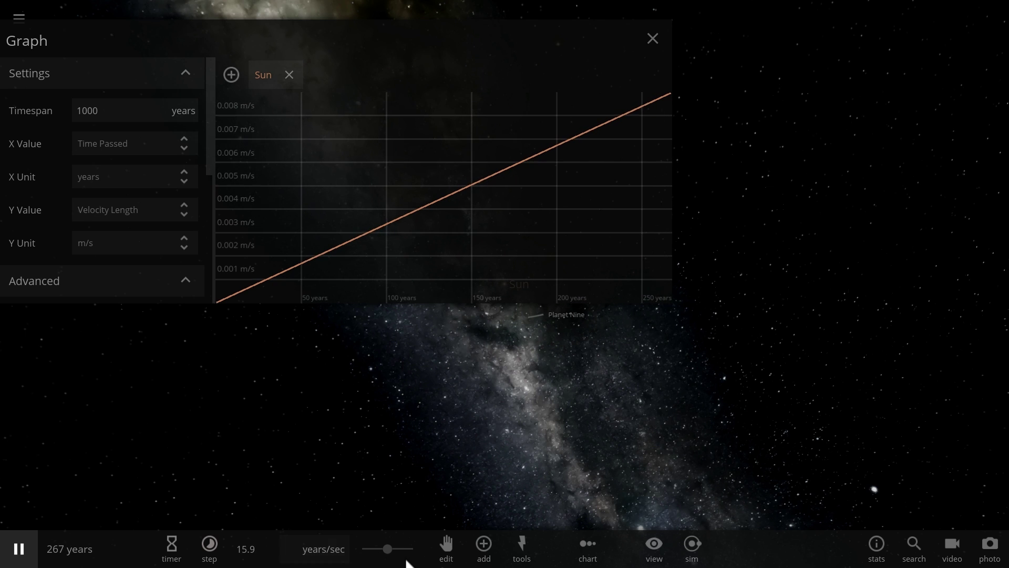
left_click_drag(386, 550, 412, 555)
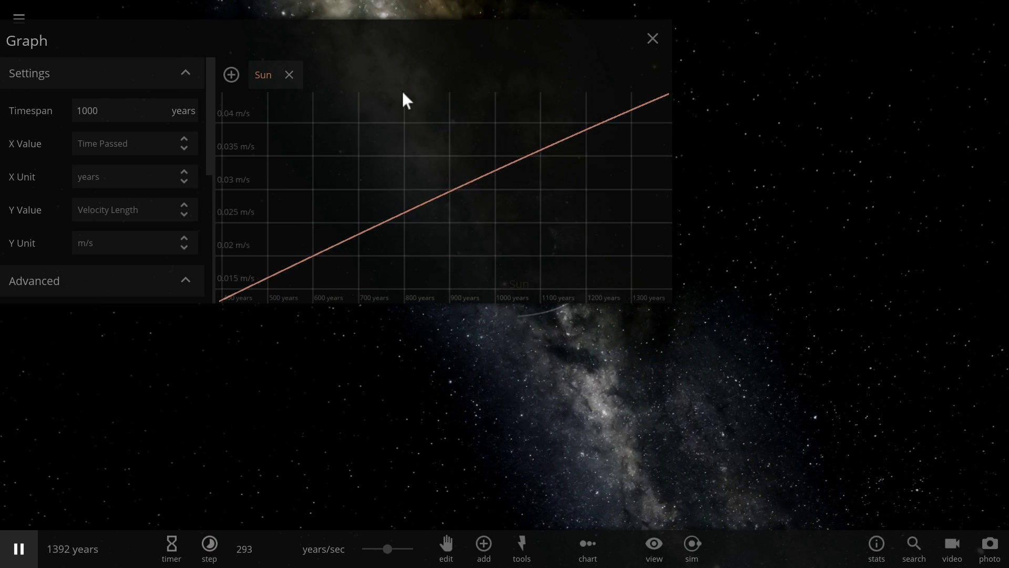
Step: Shrink the graph window clear of the orbit and set its timespan to 10000 years
left_click_drag(670, 304, 474, 271)
left_click_drag(313, 39, 316, 20)
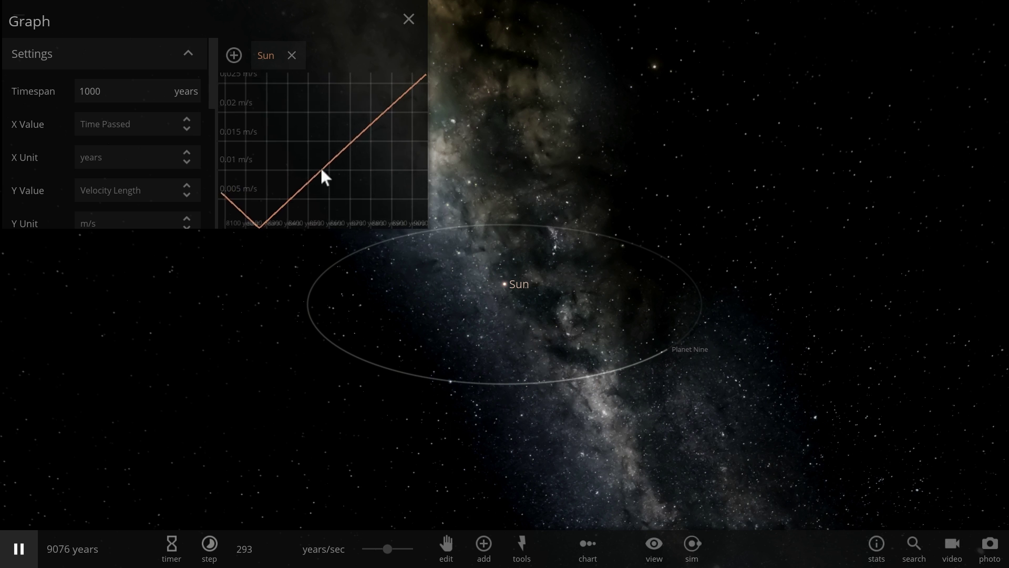
left_click(128, 91)
type("19")
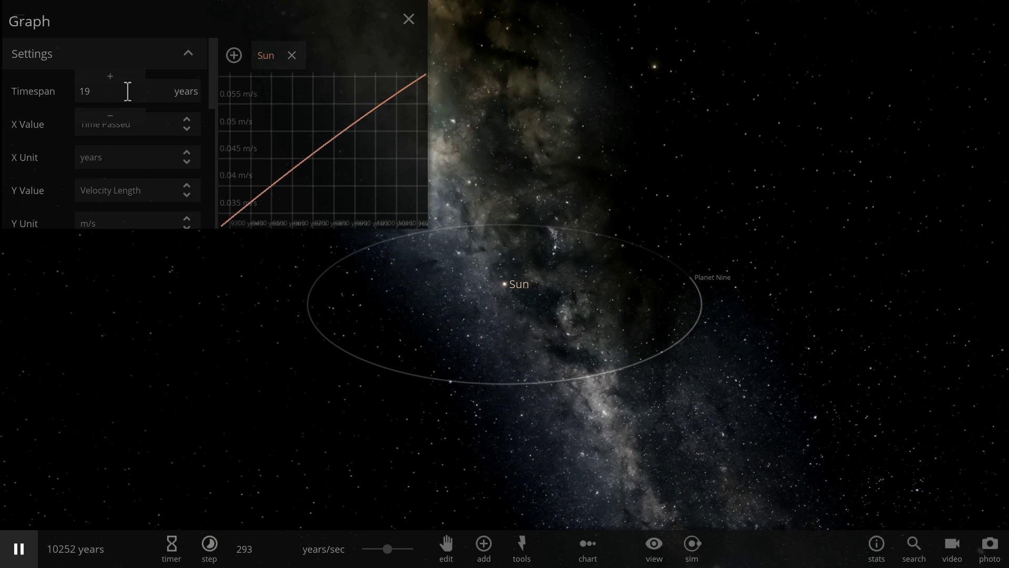
key("BackSpace")
type("-")
key("BackSpace")
type("0000")
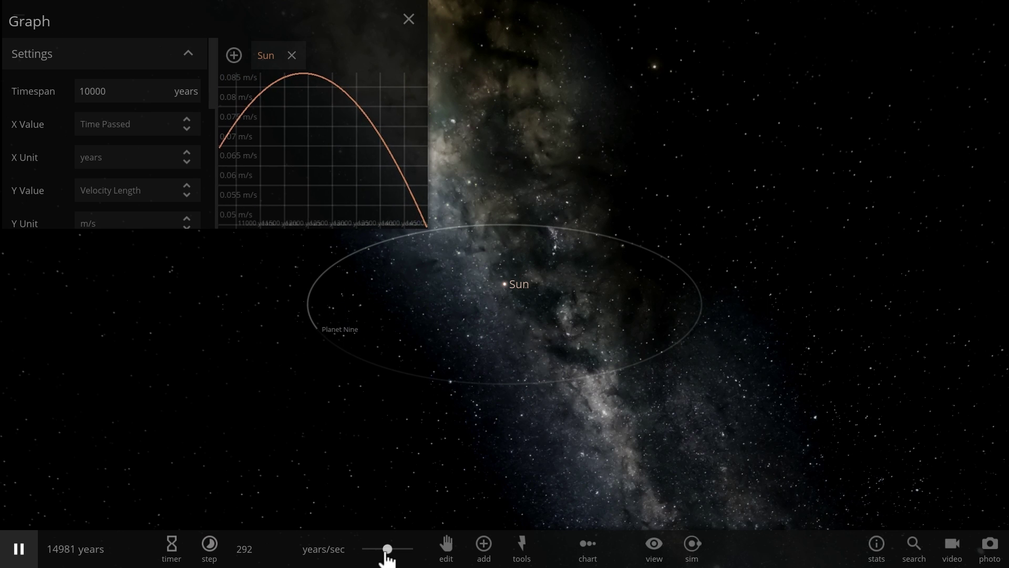
Step: Raise the simulation speed to about 736 years per second and close the Sun's speed graph
left_click_drag(387, 552, 404, 555)
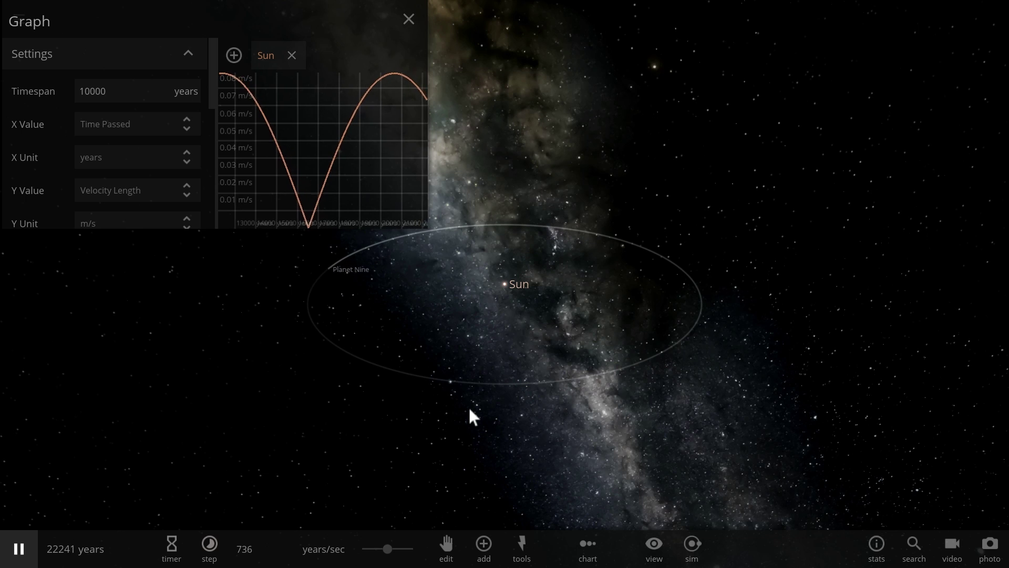
left_click_drag(470, 409, 560, 392)
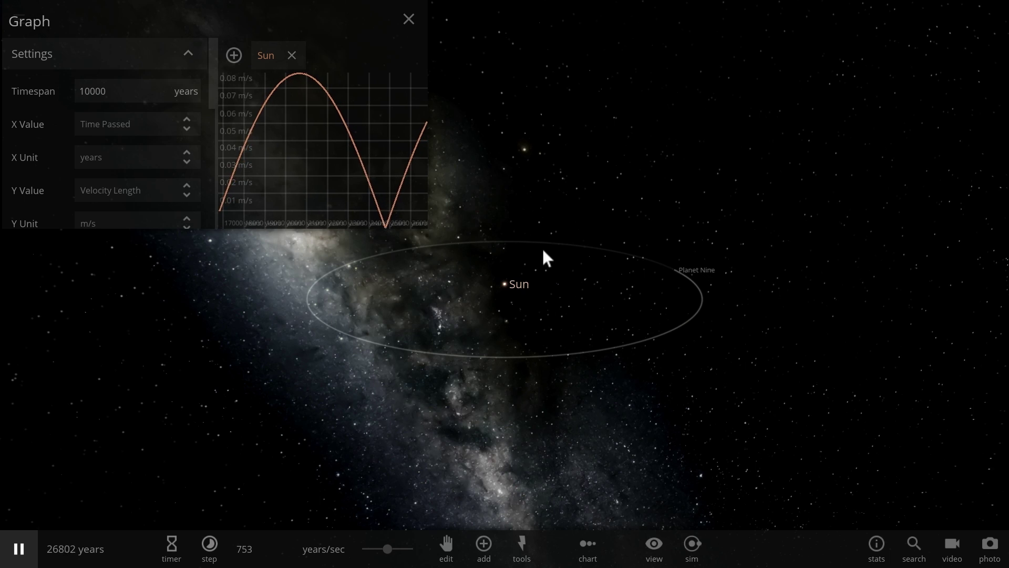
left_click(412, 24)
Step: Open the existing simulation showing Planet Nine together with Sedna and other distant objects around the Sun
left_click(22, 30)
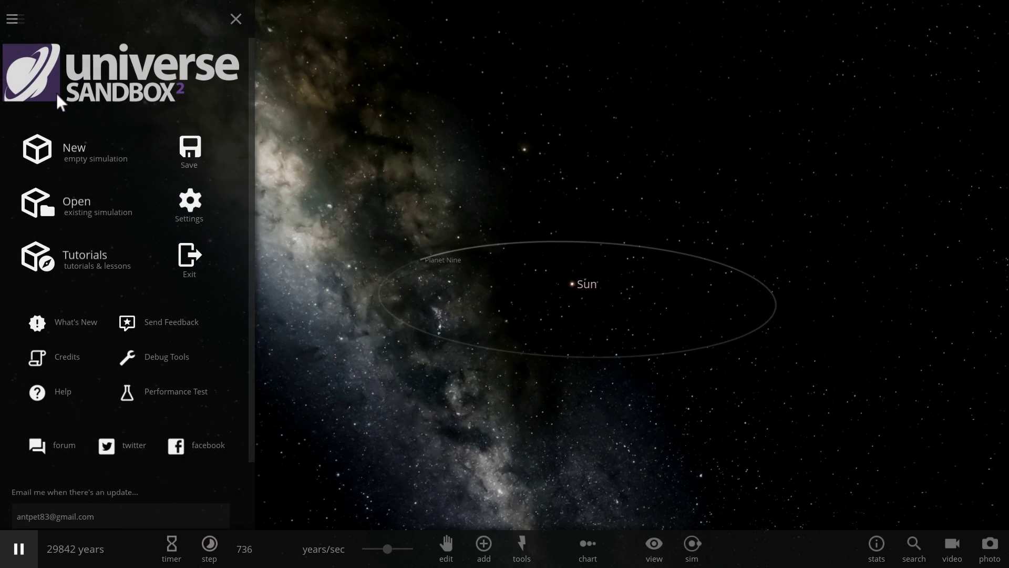
left_click(90, 213)
left_click(117, 210)
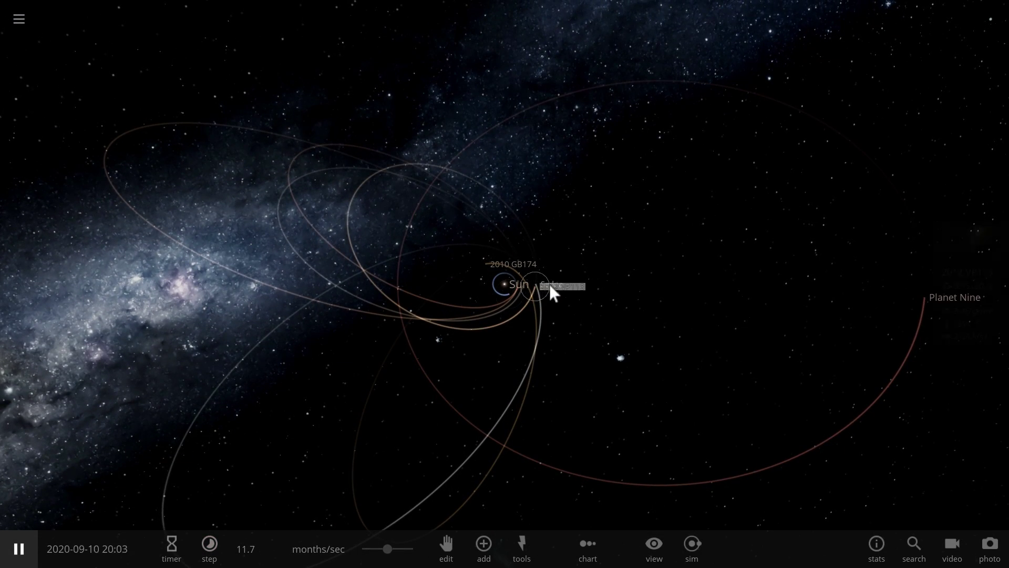
Step: Examine the distant objects 2012 VP113, 2010 GB174 and 2004 VN112 and their elongated orbits around the Sun
left_click(550, 287)
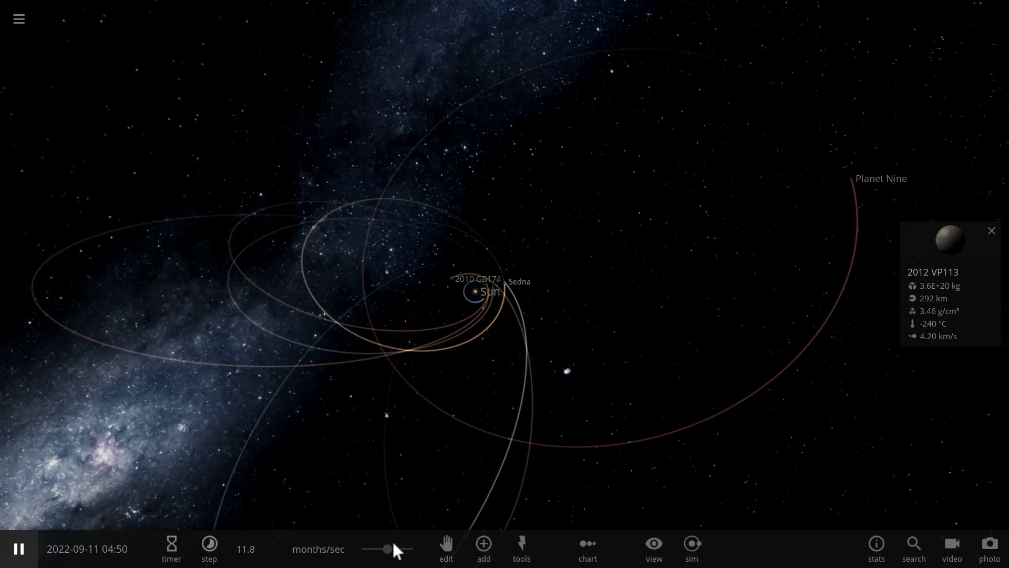
scroll(492, 395, "up", 3)
left_click(425, 284)
left_click_drag(412, 349, 486, 296)
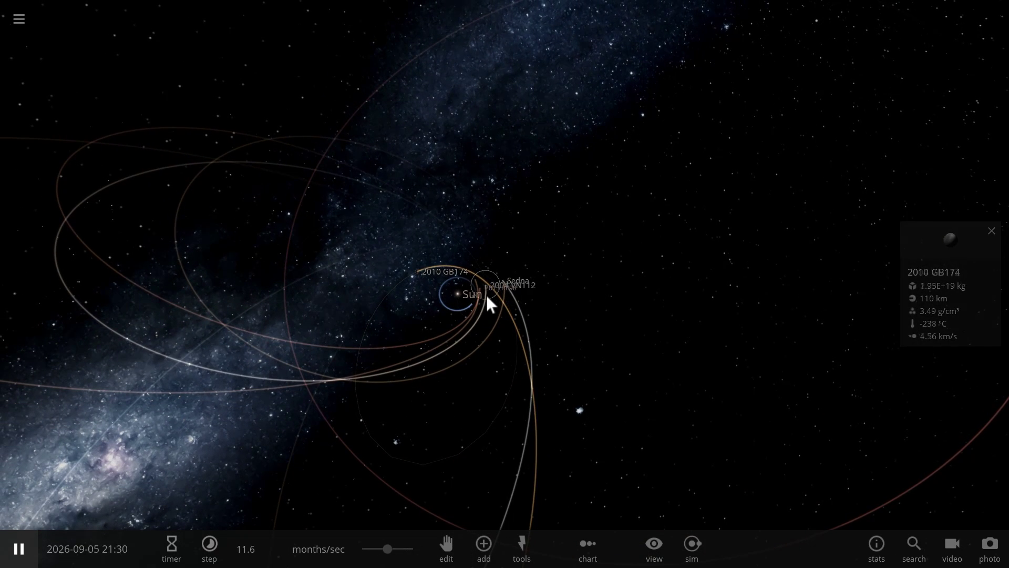
left_click(487, 295)
left_click_drag(393, 434, 398, 464)
scroll(464, 407, "up", 1)
scroll(466, 424, "down", 3)
Step: Speed the simulation up to about 70.7 years per second and select Planet Nine to follow its orbit
left_click_drag(388, 549, 413, 551)
left_click_drag(594, 481, 547, 230)
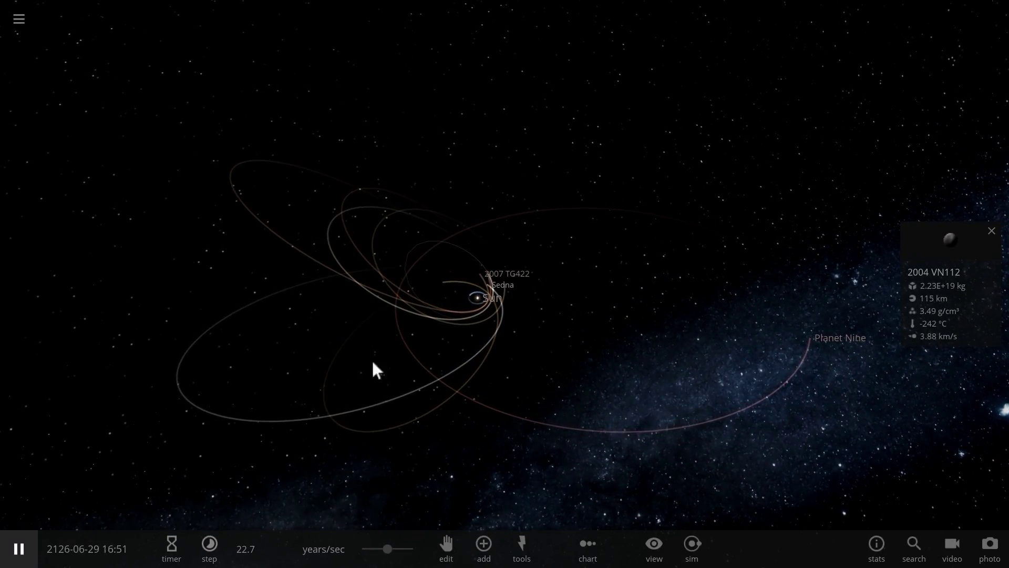
left_click_drag(587, 397, 841, 376)
left_click(814, 369)
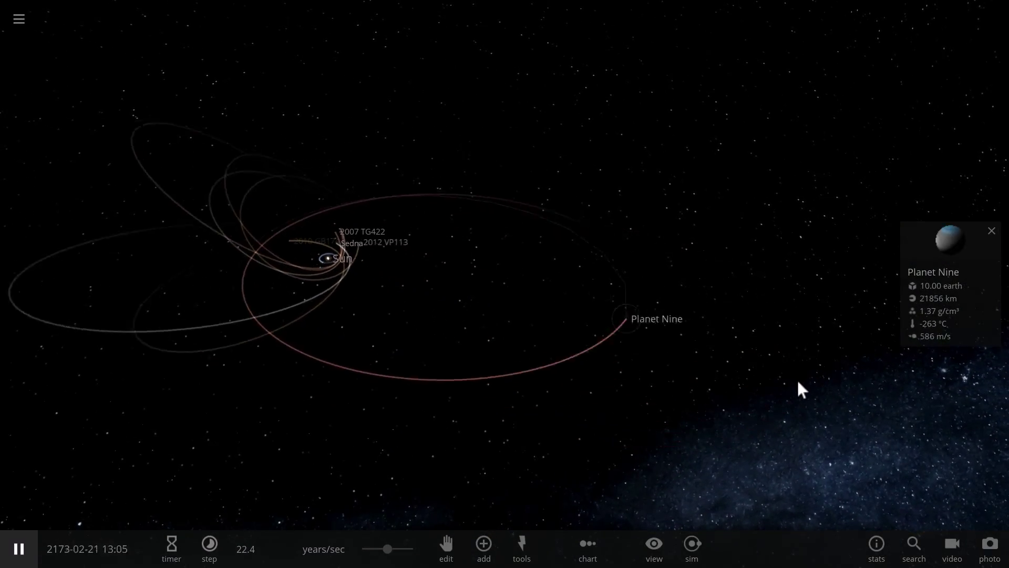
left_click_drag(732, 384, 565, 331)
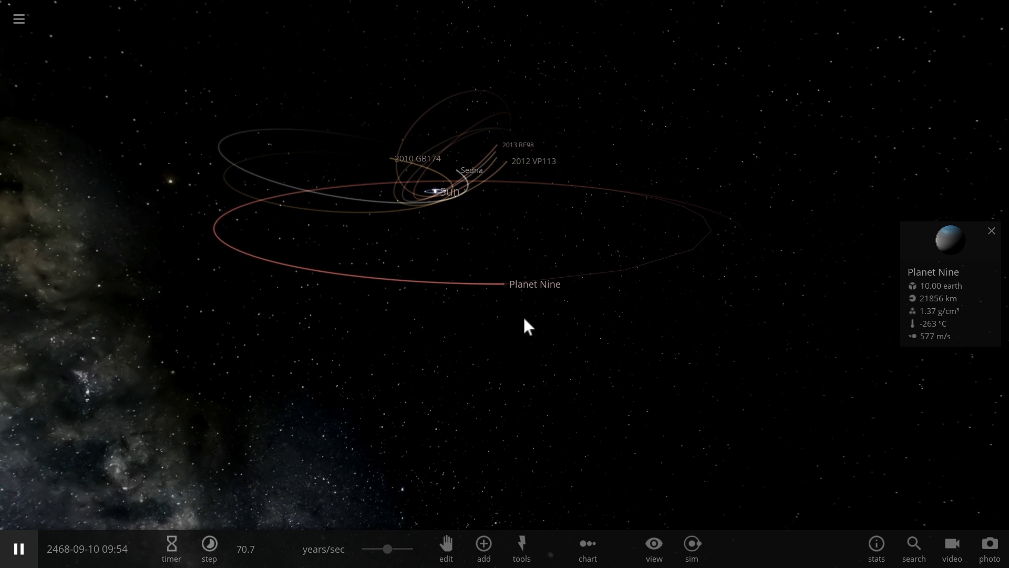
left_click_drag(524, 319, 505, 305)
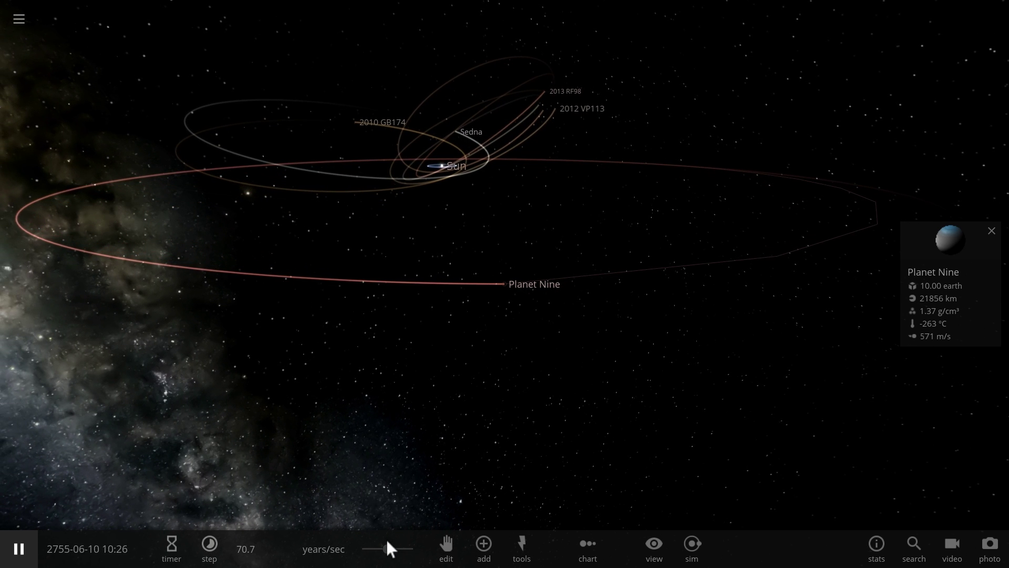
Step: Raise the simulation speed to about 130 years per second and dismiss the speed-limit notification
left_click_drag(389, 547, 404, 549)
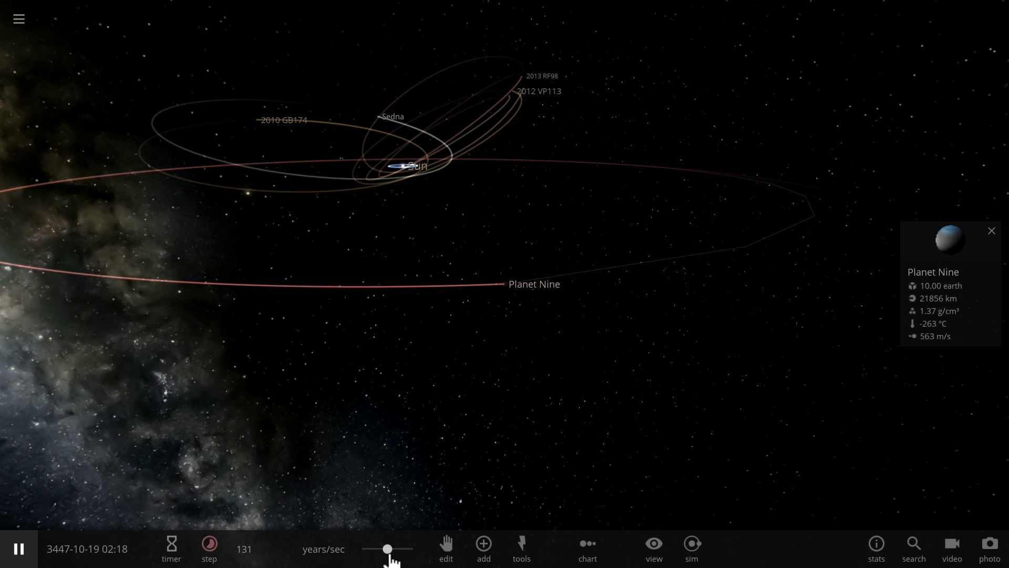
left_click_drag(390, 556, 396, 556)
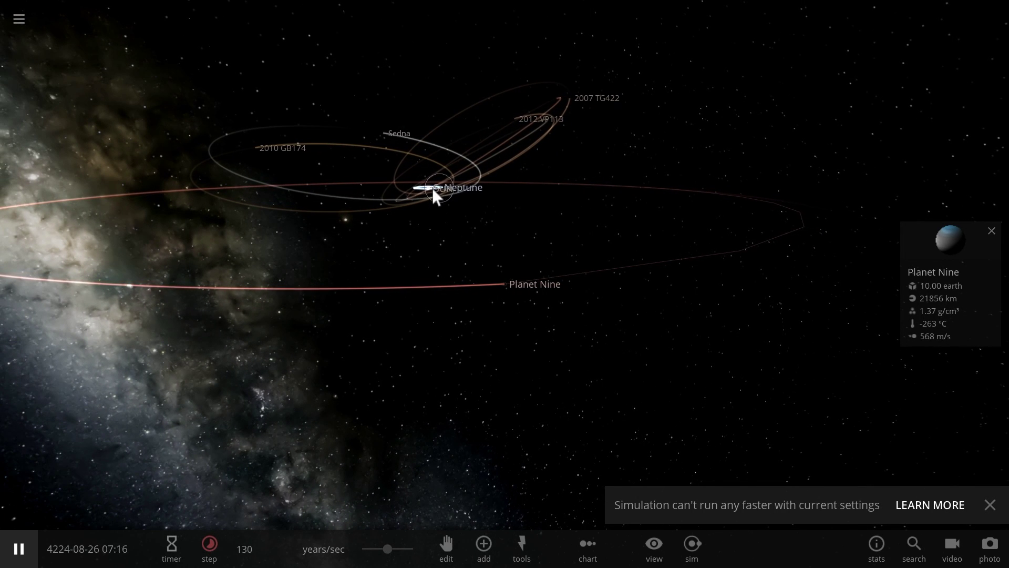
left_click(994, 510)
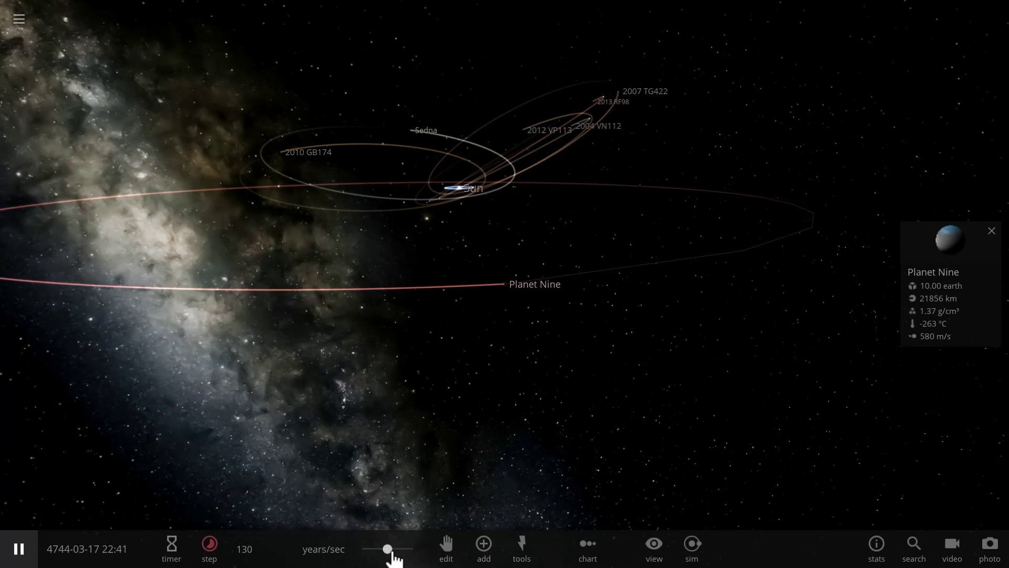
Step: Slow the simulation to a rate of minutes per second and activate the Explode tool
mouse_move(359, 541)
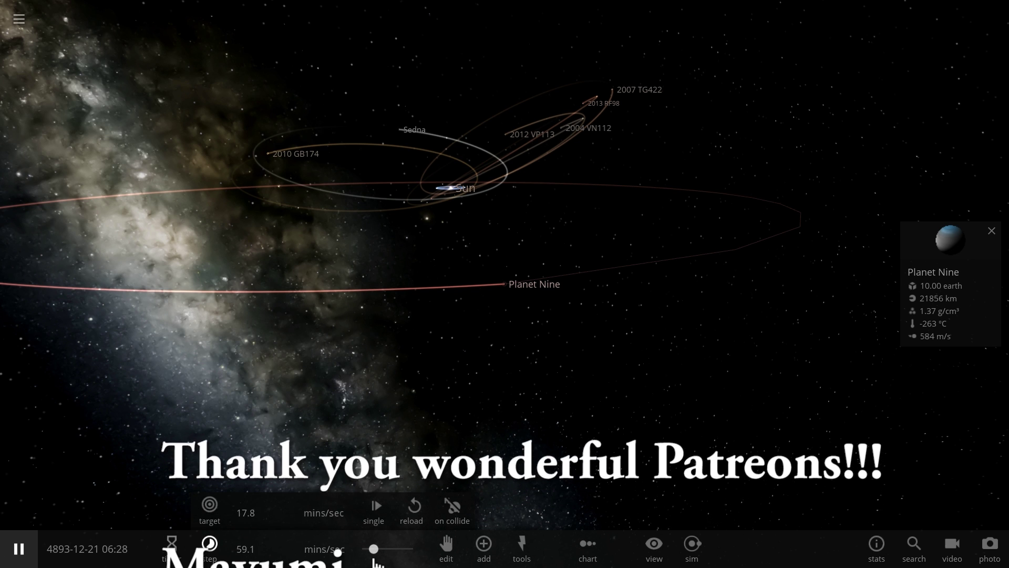
left_click(518, 547)
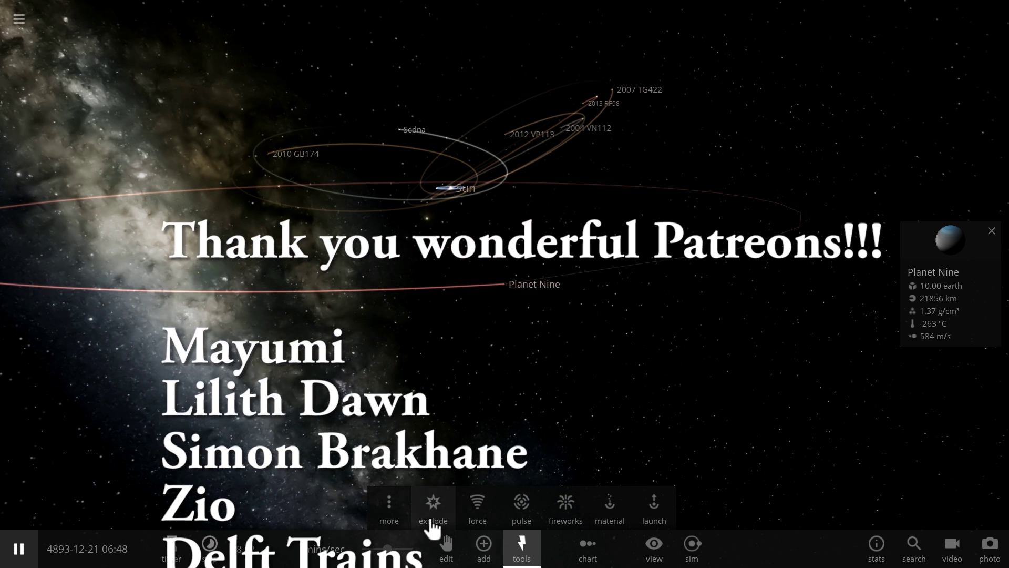
left_click(433, 512)
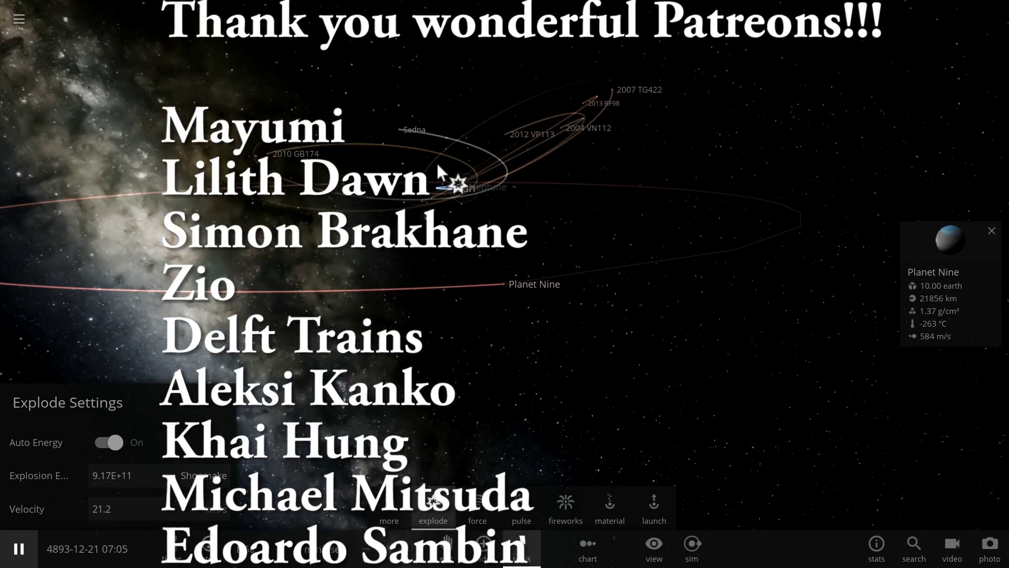